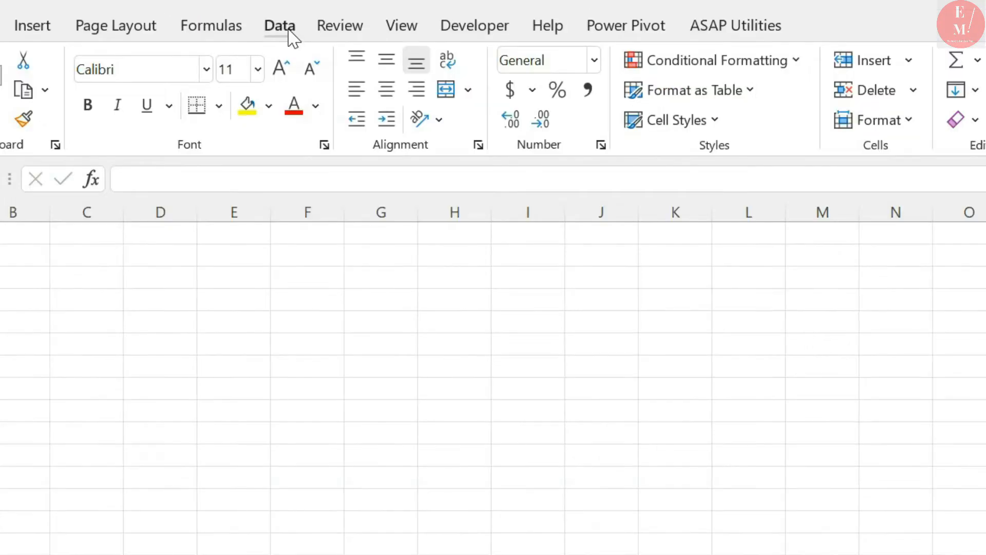
Set a data validation rule on the selected Number cells allowing only whole numbers between 50 and 100.
{"action": "left_click", "coordinate": [419, 78]}
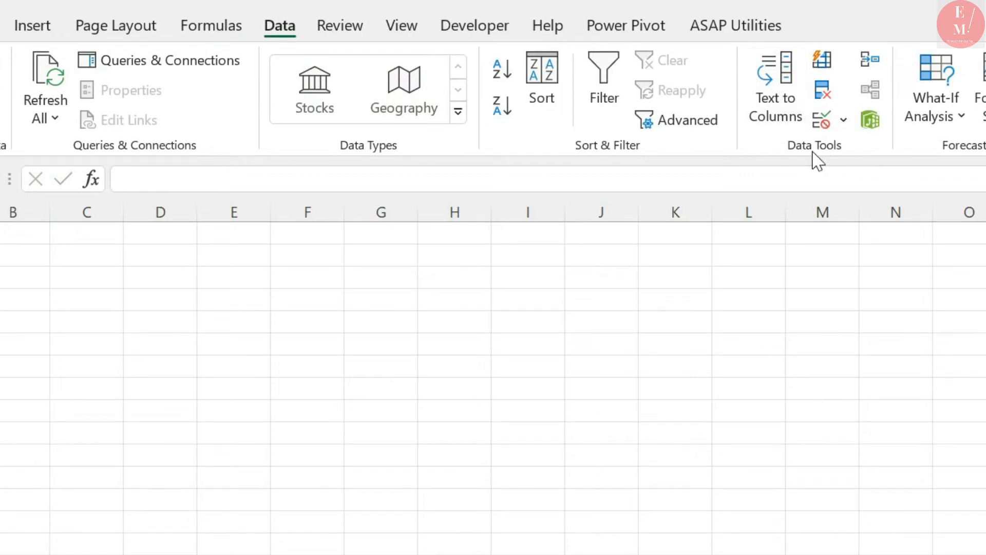
{"action": "left_click", "coordinate": [844, 120]}
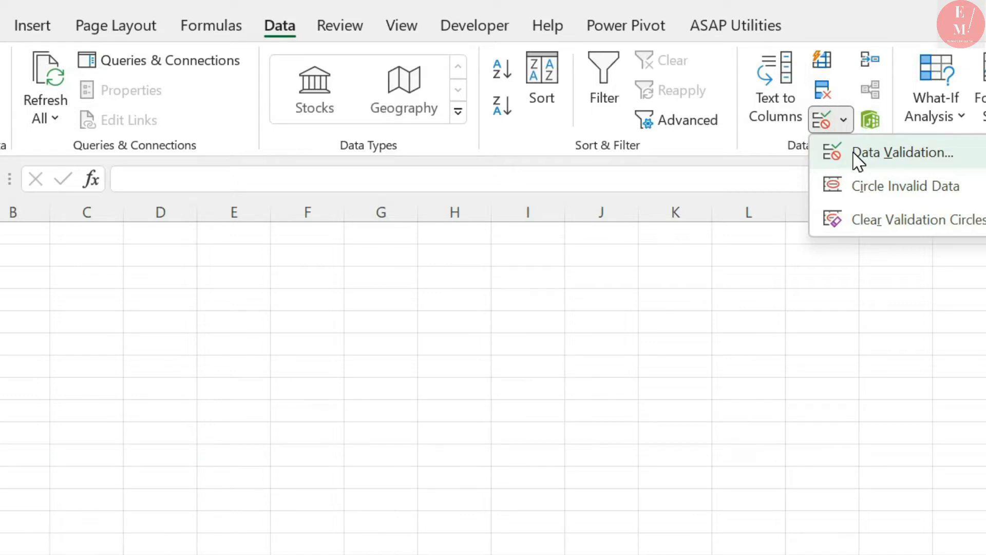
{"action": "left_click", "coordinate": [858, 157]}
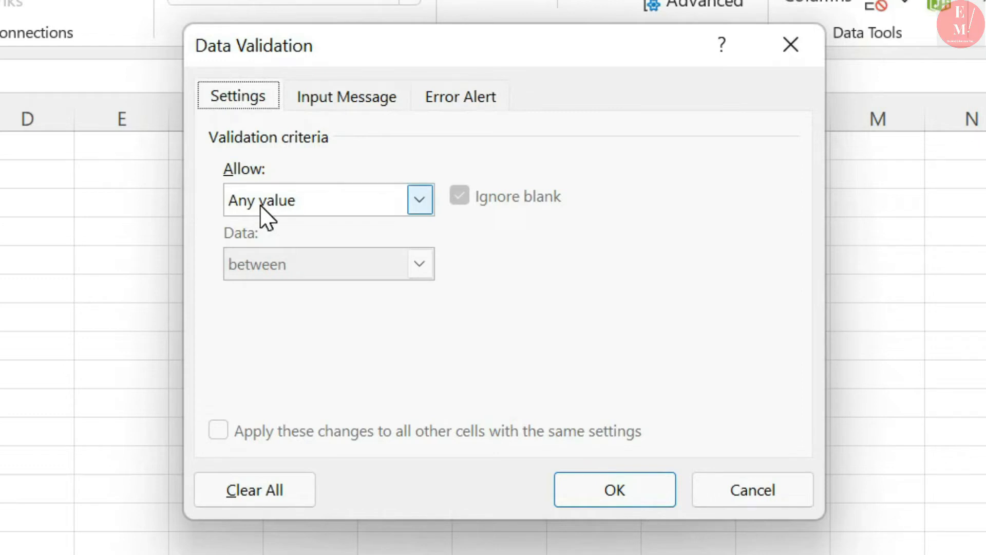
{"action": "left_click", "coordinate": [417, 205]}
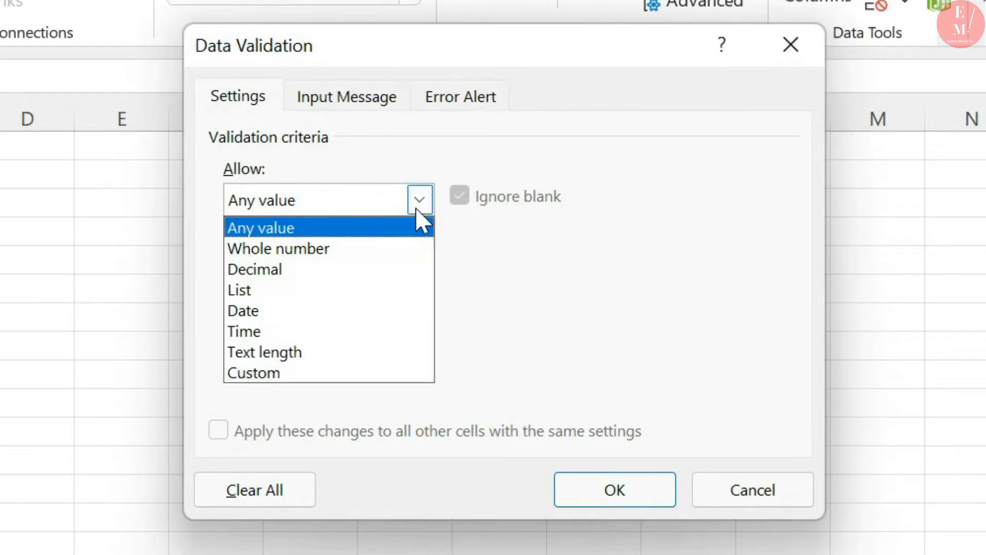
{"action": "left_click", "coordinate": [379, 249]}
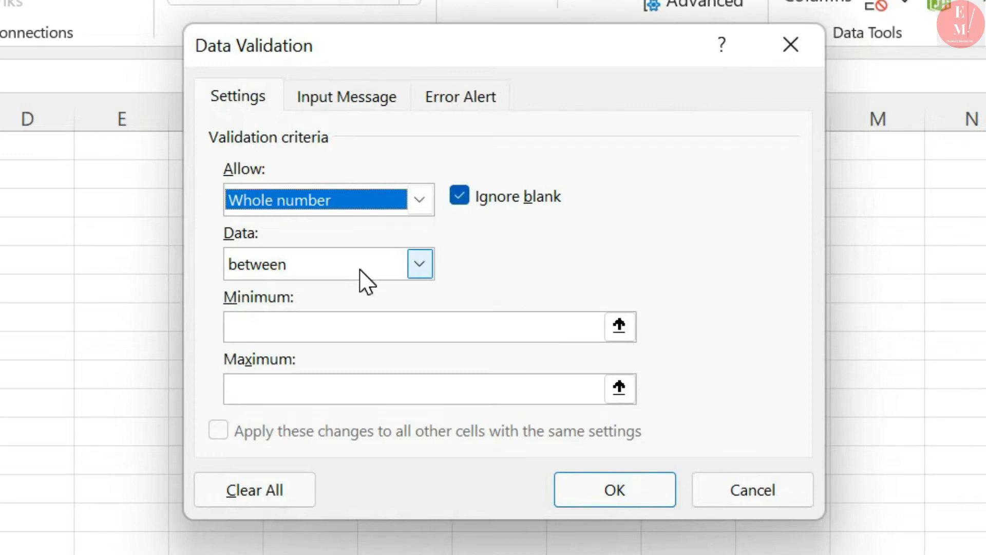
{"action": "left_click", "coordinate": [361, 269]}
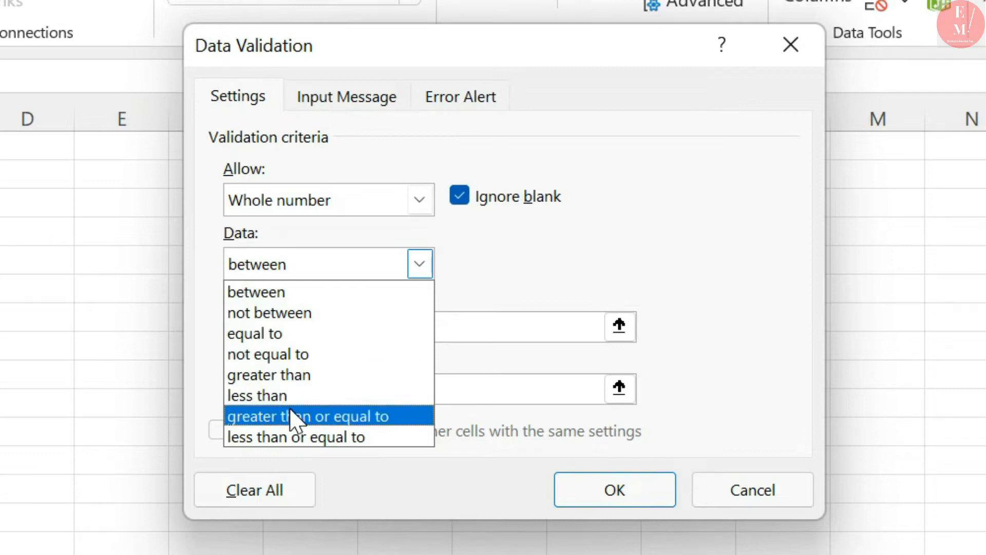
{"action": "left_click", "coordinate": [323, 290]}
{"action": "left_click", "coordinate": [324, 325]}
{"action": "type", "text": "50"}
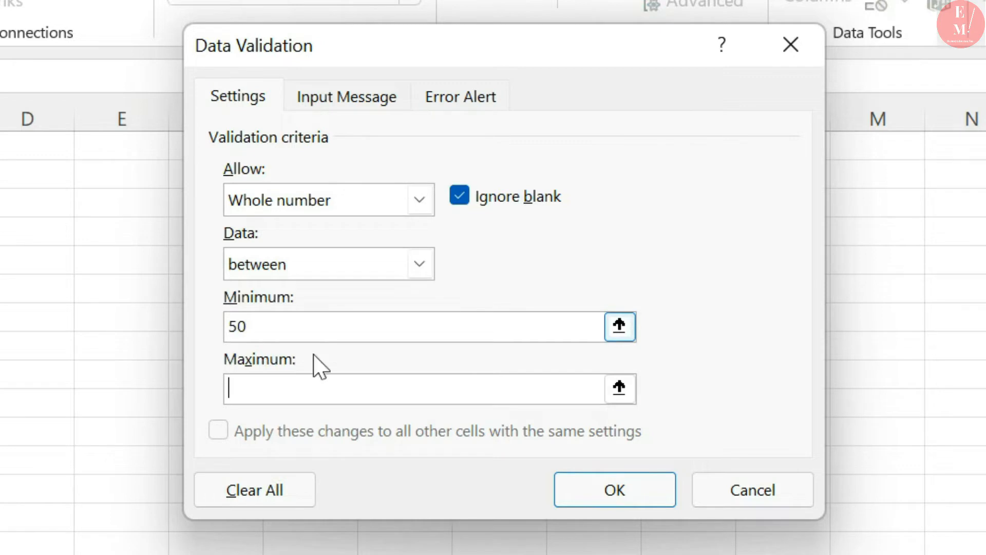
{"action": "type", "text": "100"}
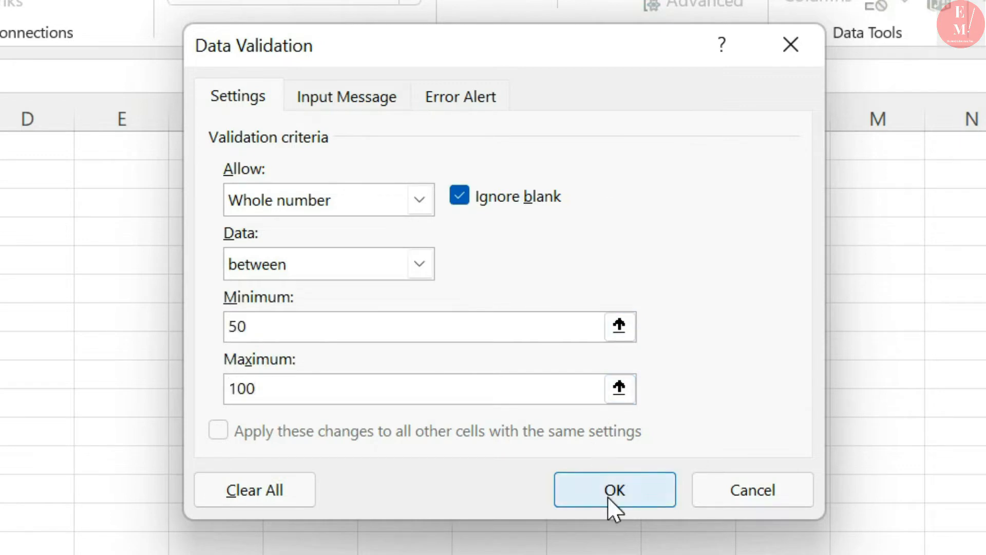
Add the validation input message "Write only 50-100", leaving its title blank.
{"action": "left_click", "coordinate": [391, 97]}
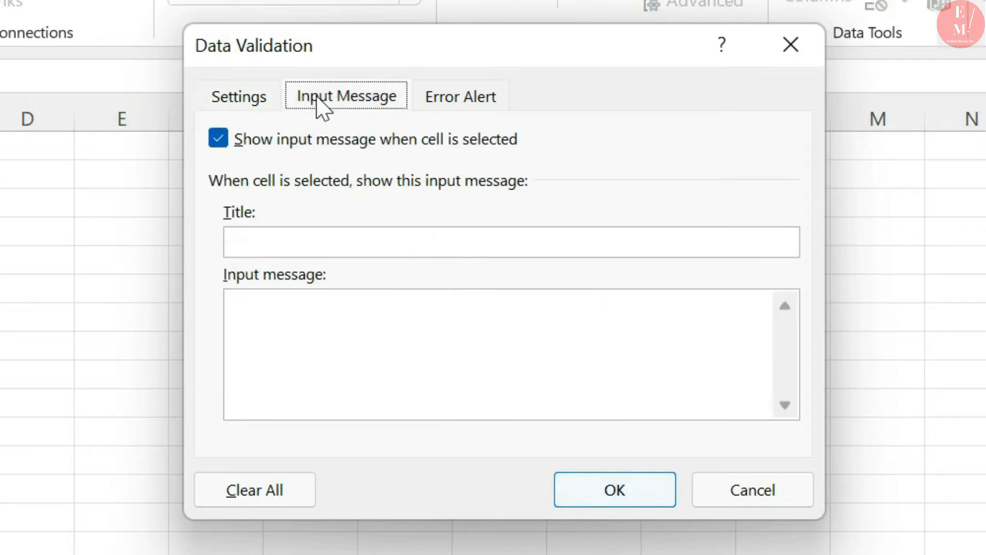
{"action": "left_click", "coordinate": [312, 324]}
{"action": "type", "text": "Write only 50"}
{"action": "type", "text": "-100"}
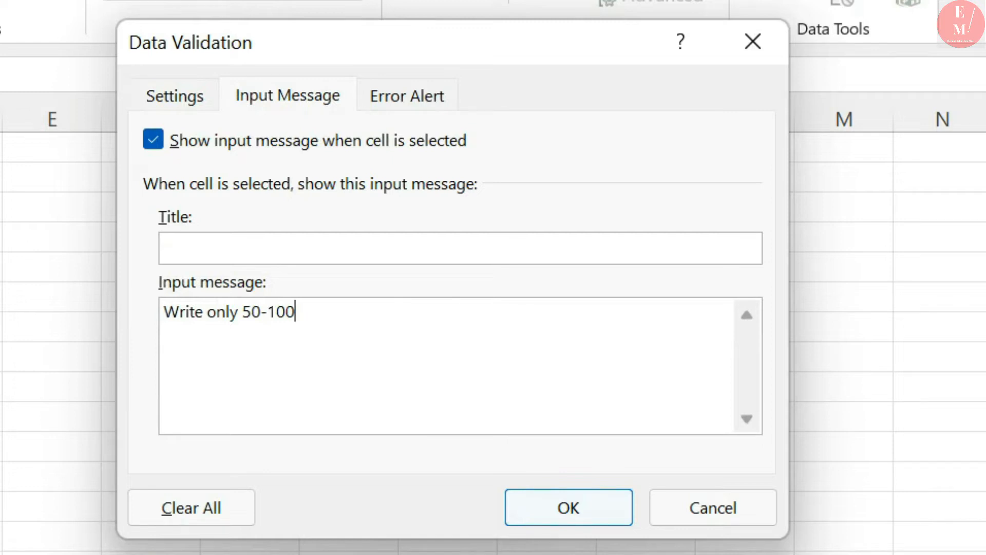
Add the Stop-style error message "Please Try again" and apply the validation rule.
{"action": "left_click", "coordinate": [394, 93]}
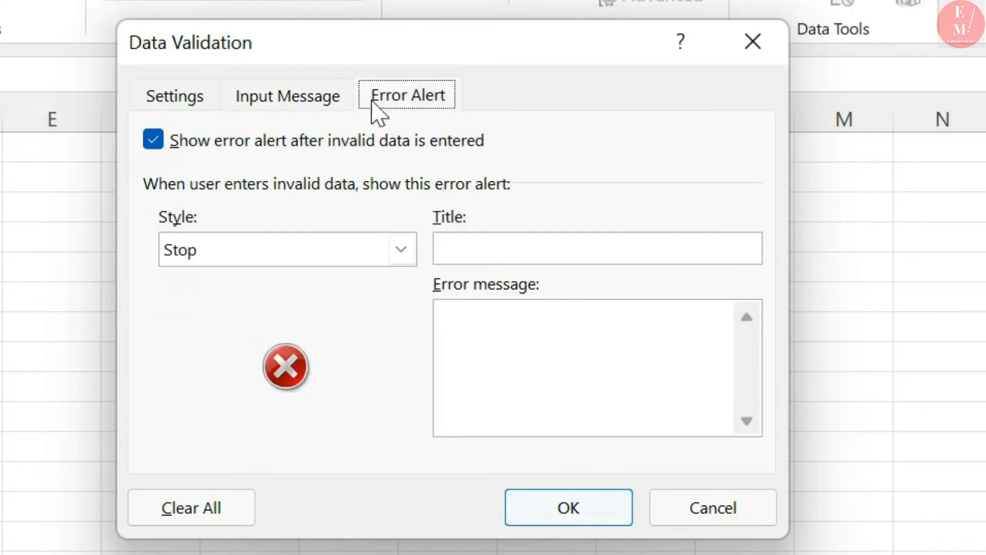
{"action": "left_click", "coordinate": [485, 331]}
{"action": "type", "text": "Please"}
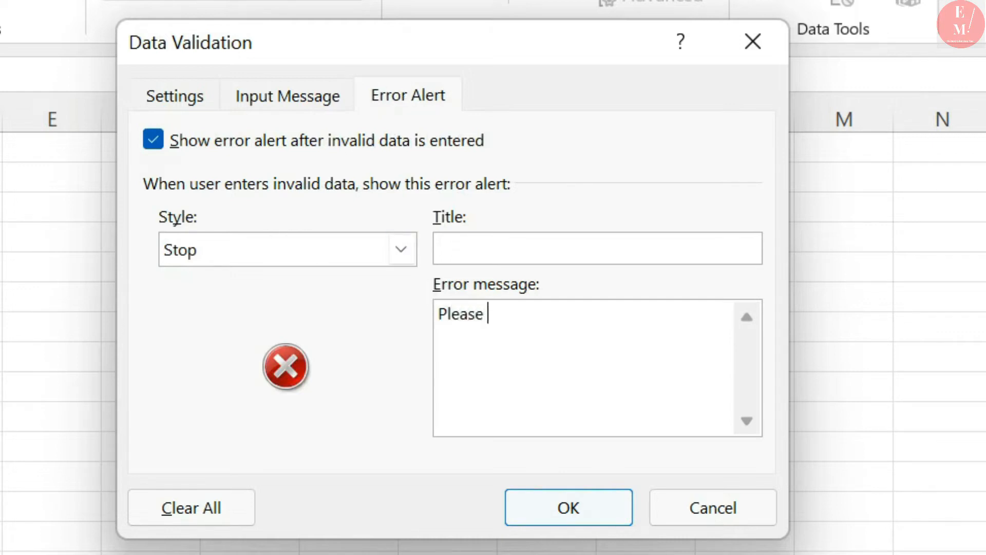
{"action": "type", "text": " Try agaian"}
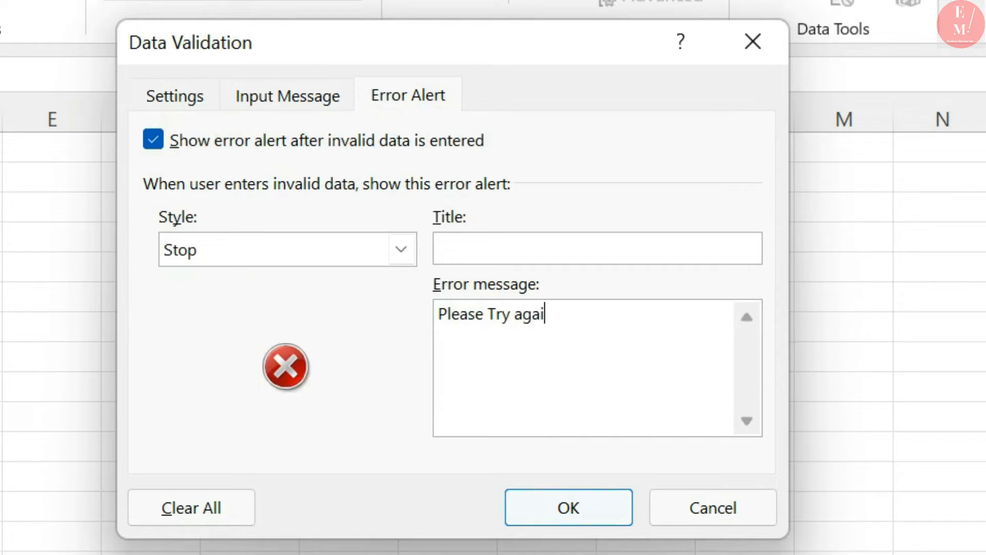
{"action": "key", "text": "shift+Left"}
{"action": "key", "text": "shift+Left"}
{"action": "key", "text": "shift+Left"}
{"action": "key", "text": "shift+Left"}
{"action": "type", "text": "ain"}
{"action": "left_click", "coordinate": [599, 515]}
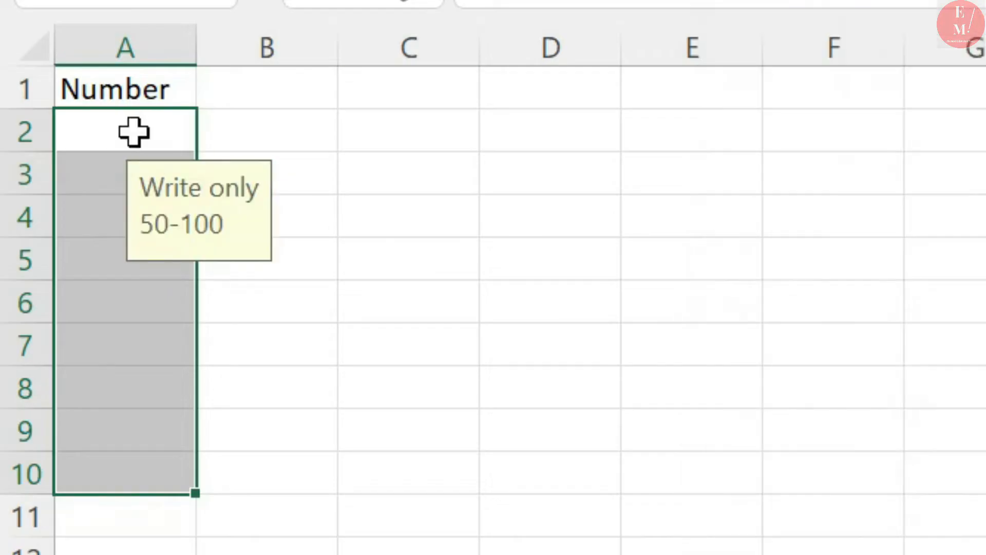
Enter the numbers 65 in cell A2 and 78 in cell A3 under the Number header.
{"action": "left_click", "coordinate": [133, 132]}
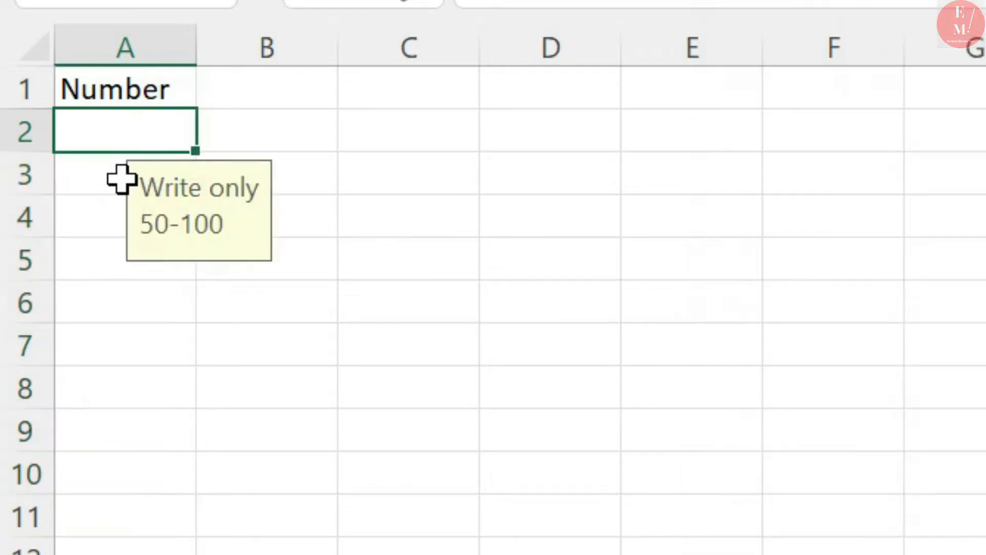
{"action": "left_click", "coordinate": [121, 174]}
{"action": "left_click", "coordinate": [124, 259]}
{"action": "left_click", "coordinate": [145, 134]}
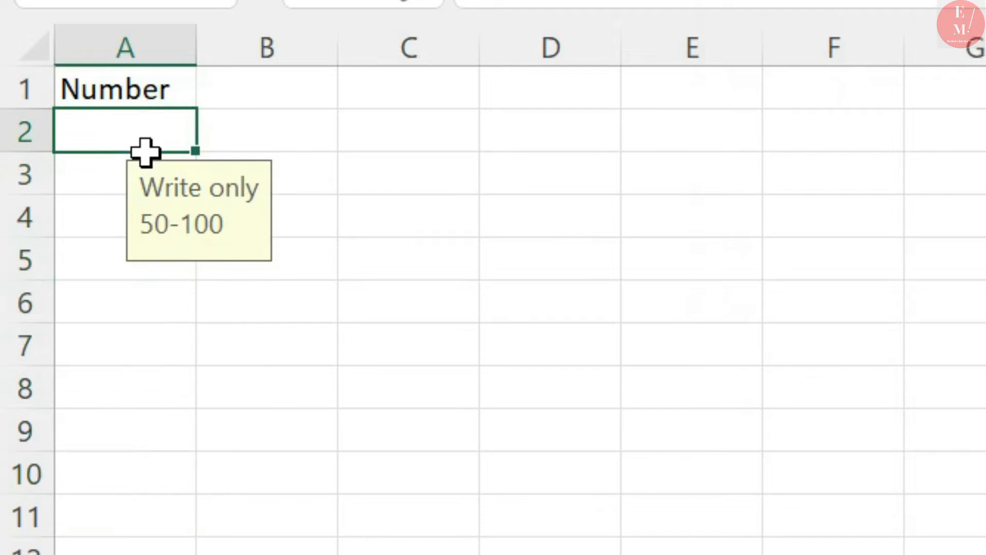
{"action": "type", "text": "65"}
{"action": "key", "text": "Return"}
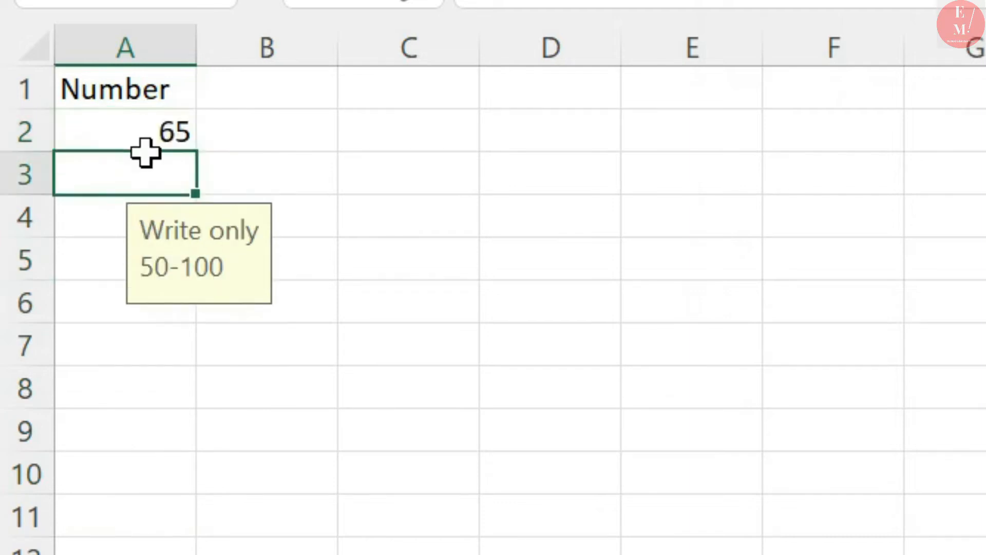
{"action": "type", "text": "78"}
{"action": "key", "text": "Return"}
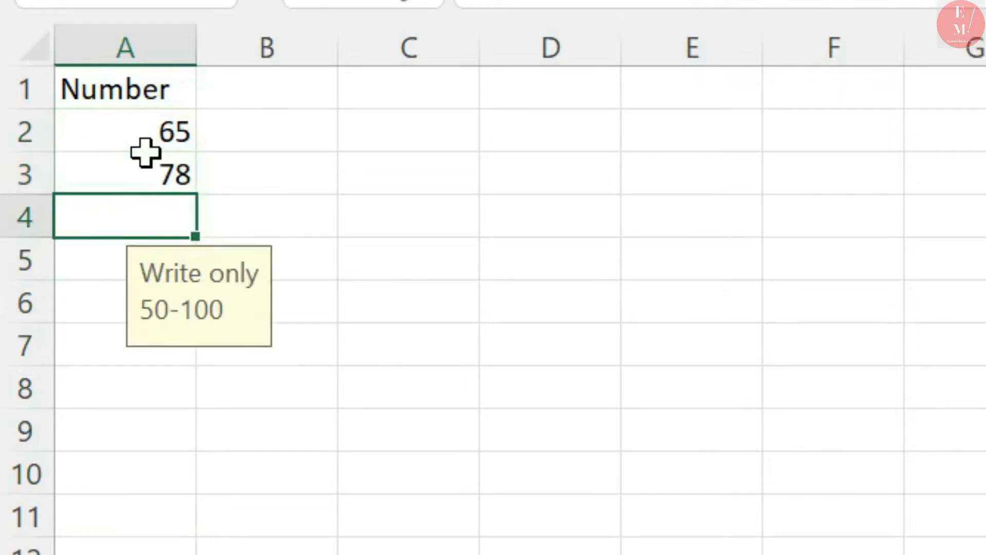
Try to enter 45 in cell A4 to test the validation rule, and cancel the entry.
{"action": "type", "text": "45"}
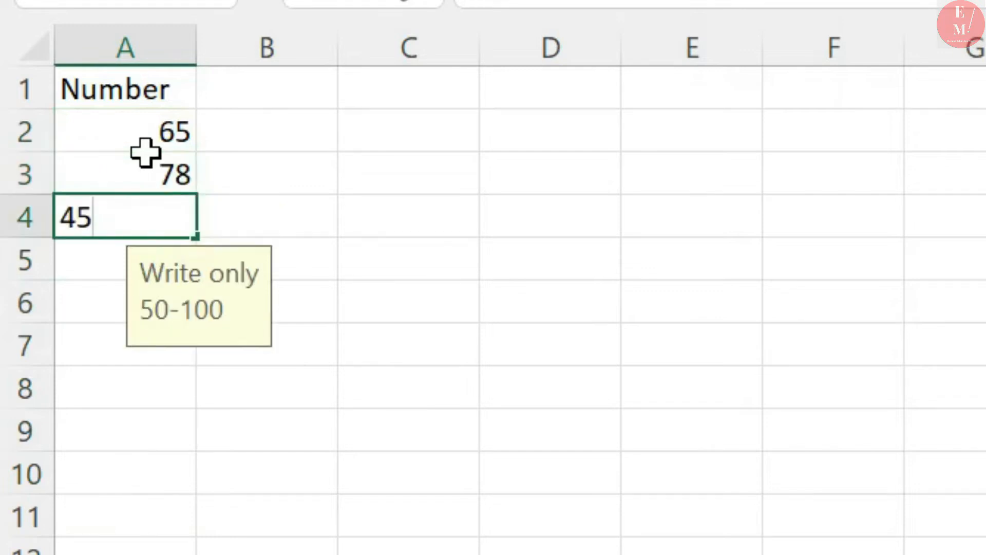
{"action": "key", "text": "Return"}
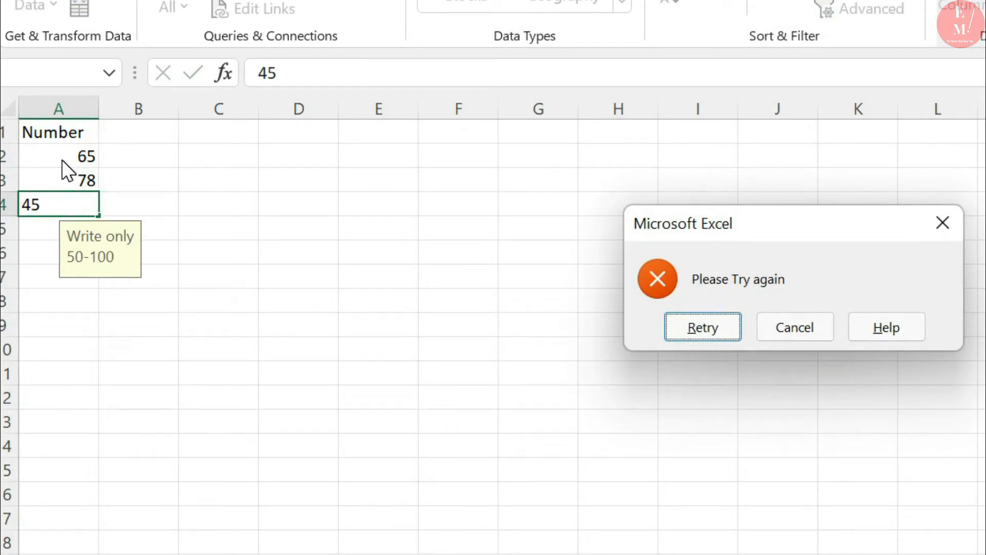
{"action": "left_click", "coordinate": [76, 322]}
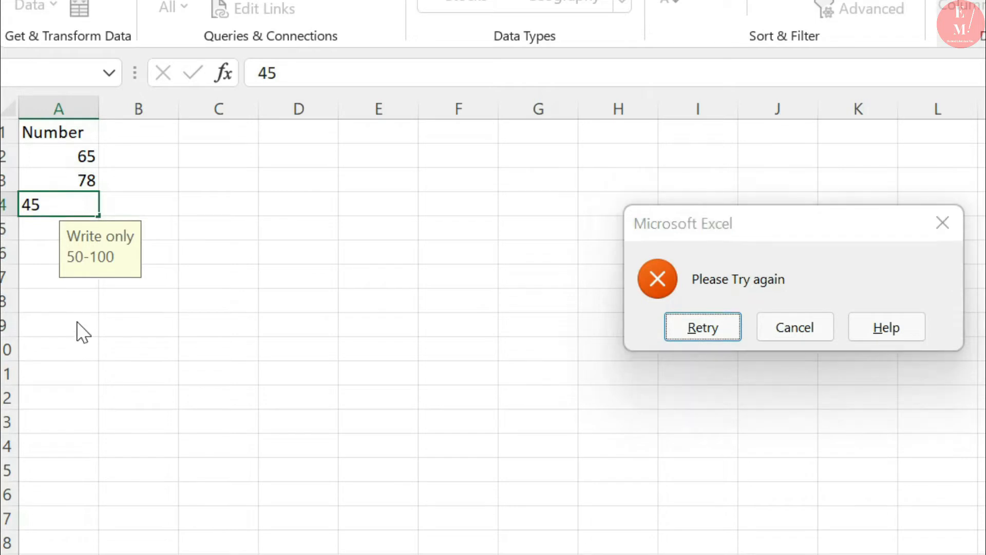
{"action": "key", "text": "Escape"}
Check which empty cells of column A down to A11 carry the input message, and review the validated range.
{"action": "left_click", "coordinate": [55, 229]}
{"action": "left_click", "coordinate": [49, 252]}
{"action": "left_click", "coordinate": [43, 277]}
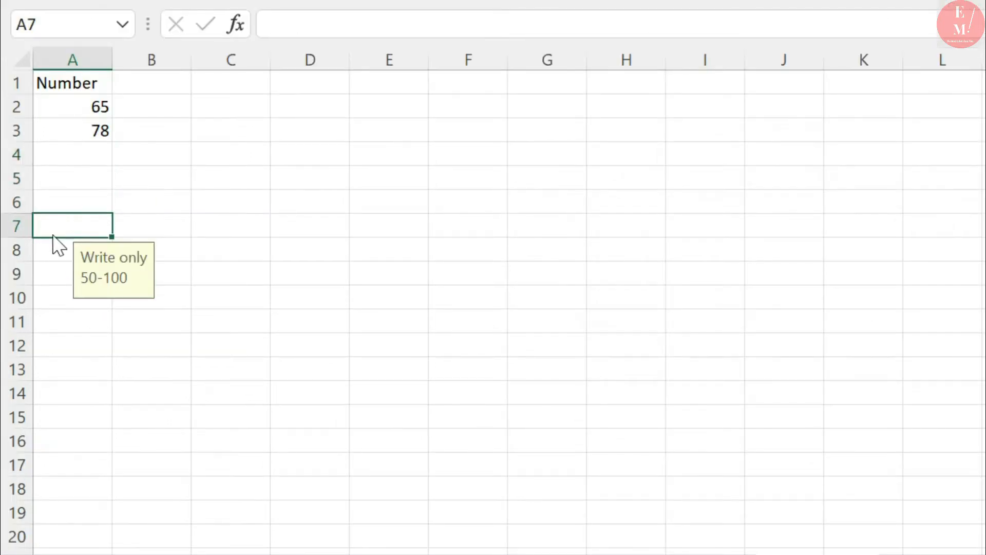
{"action": "left_click", "coordinate": [56, 253]}
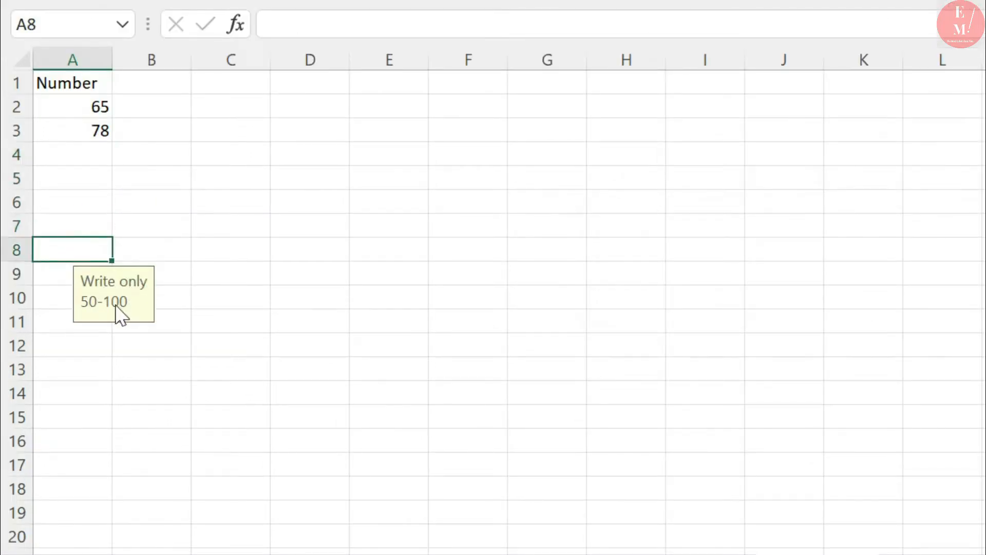
{"action": "left_click", "coordinate": [66, 298]}
{"action": "left_click", "coordinate": [58, 330]}
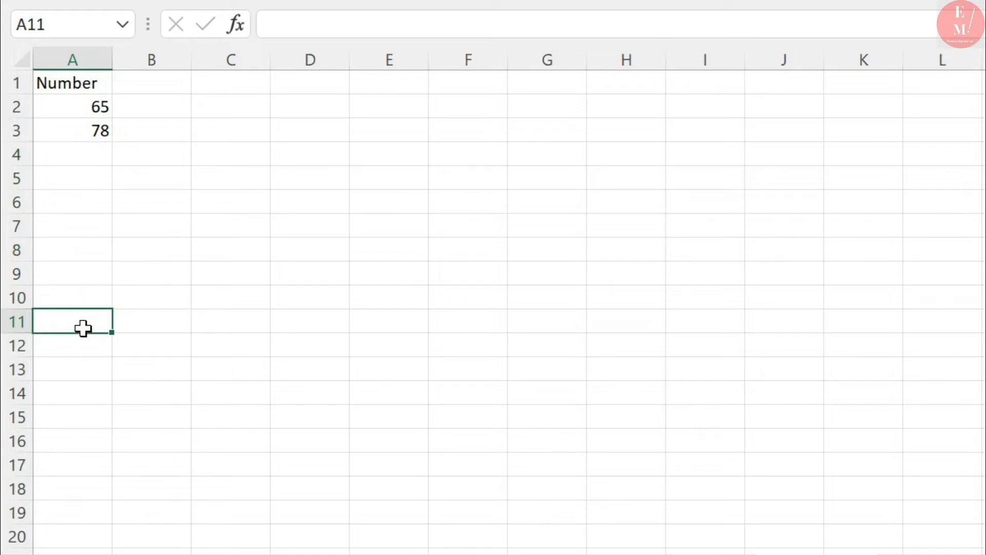
{"action": "left_click", "coordinate": [84, 304]}
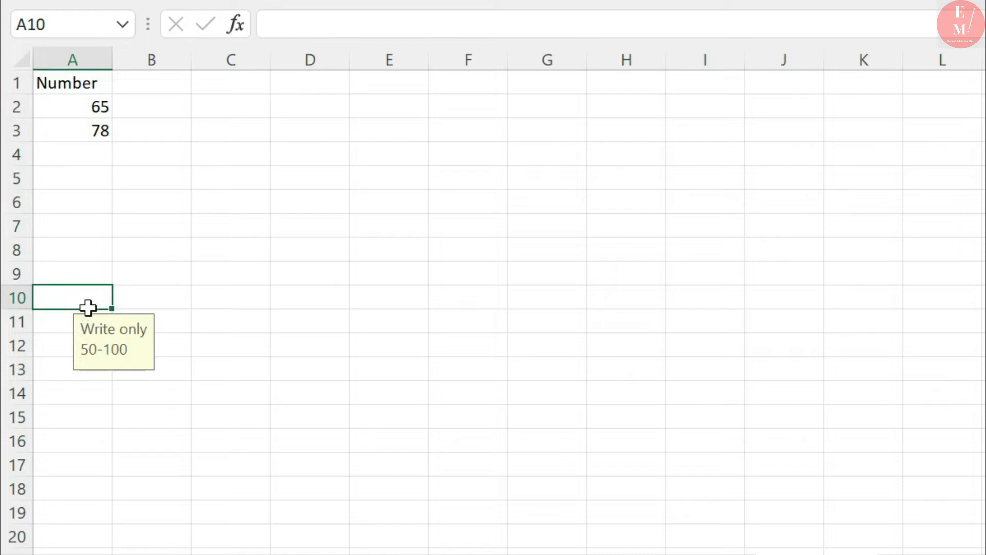
{"action": "left_click_drag", "start_coordinate": [87, 110], "coordinate": [71, 303]}
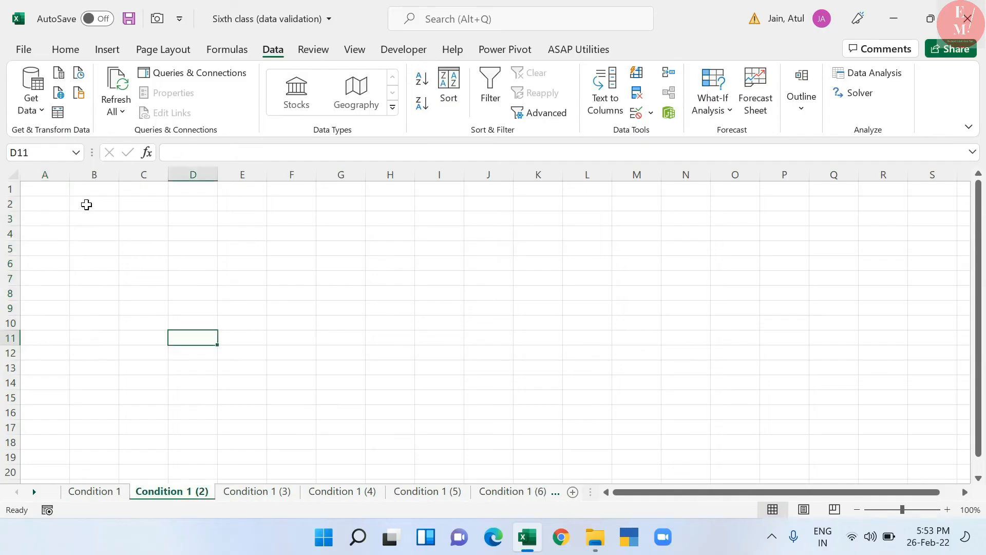
Enter the header Decimal in cell A1 of the Condition 1 (2) sheet.
{"action": "left_click", "coordinate": [58, 189]}
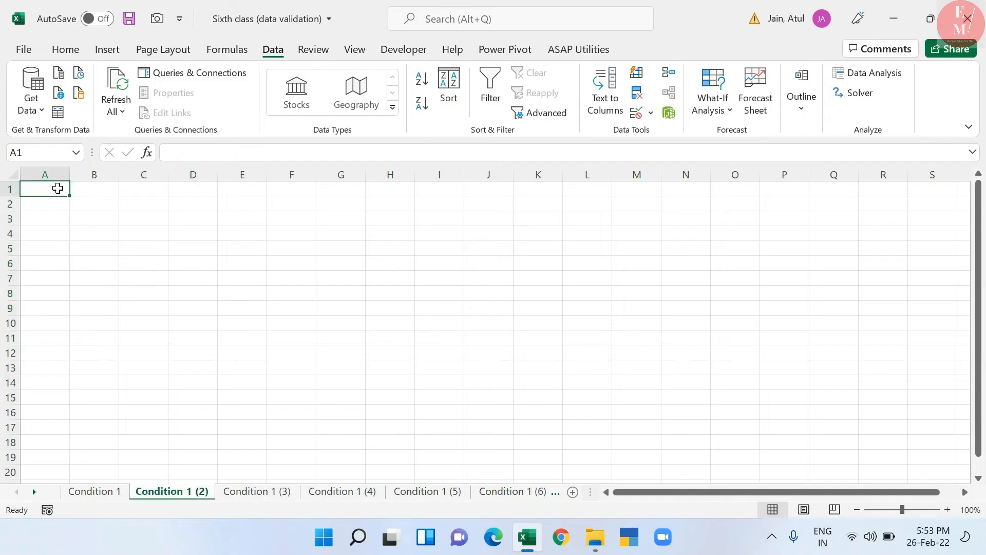
{"action": "type", "text": "Decemb"}
{"action": "key", "text": "BackSpace"}
{"action": "key", "text": "BackSpace"}
{"action": "key", "text": "BackSpace"}
{"action": "key", "text": "BackSpace"}
{"action": "type", "text": "cemb"}
{"action": "key", "text": "BackSpace"}
{"action": "key", "text": "BackSpace"}
{"action": "key", "text": "BackSpace"}
{"action": "key", "text": "BackSpace"}
{"action": "type", "text": "cimal"}
{"action": "key", "text": "Return"}
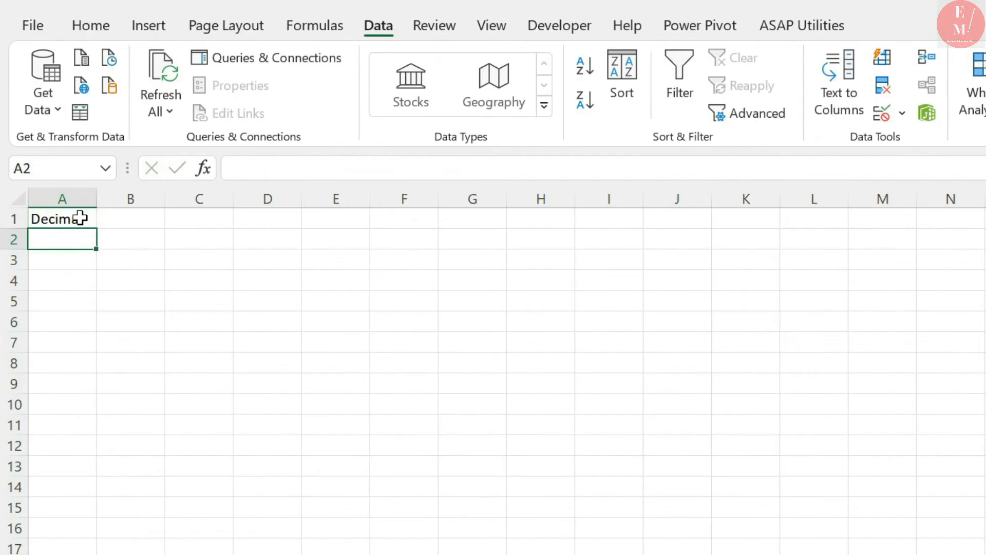
Restrict cells A2:A10 to decimal values between 50 and 100 with data validation.
{"action": "left_click_drag", "start_coordinate": [81, 248], "coordinate": [75, 400]}
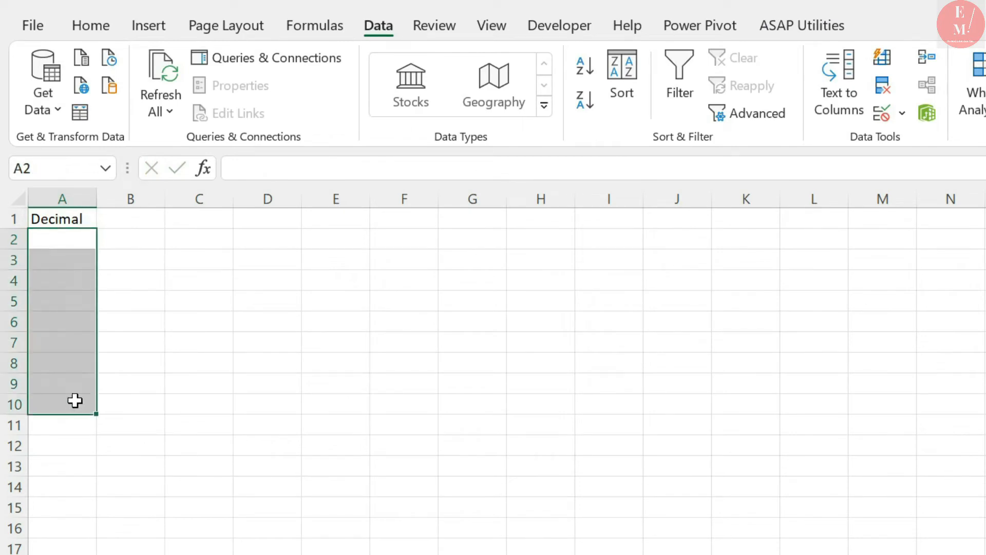
{"action": "left_click", "coordinate": [901, 113]}
{"action": "left_click", "coordinate": [919, 143]}
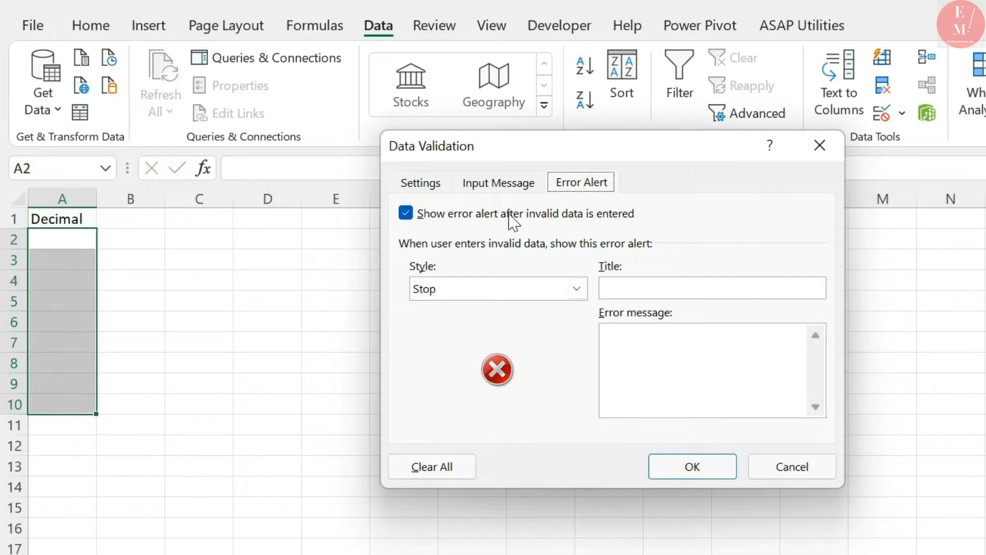
{"action": "left_click", "coordinate": [420, 183]}
{"action": "left_click", "coordinate": [519, 262]}
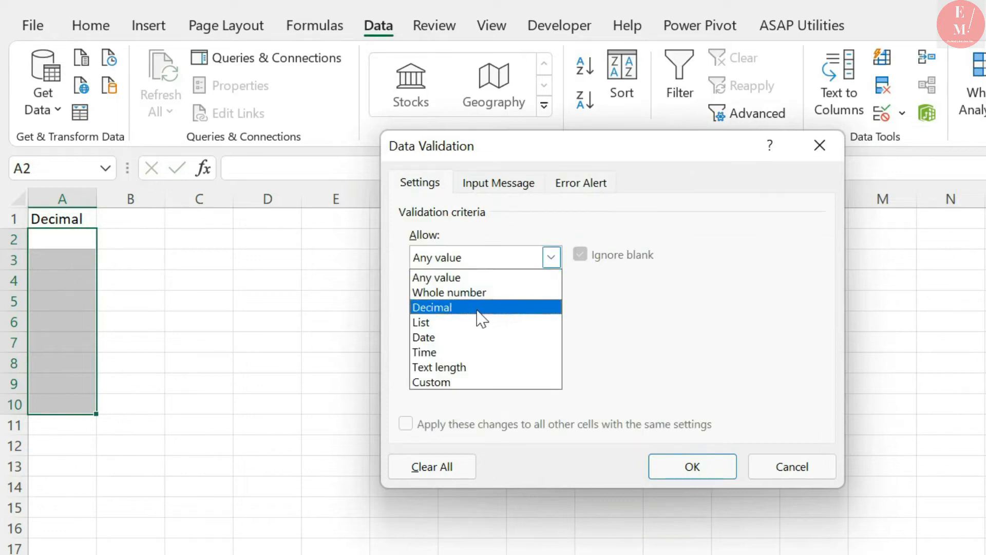
{"action": "left_click", "coordinate": [478, 308]}
{"action": "left_click", "coordinate": [488, 349]}
{"action": "type", "text": "50"}
{"action": "key", "text": "Tab"}
{"action": "type", "text": "100"}
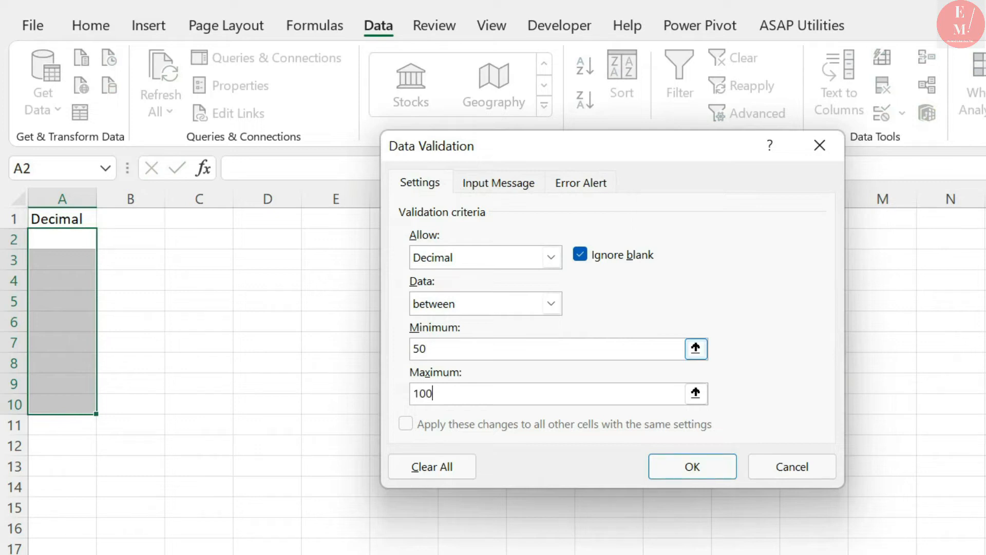
{"action": "left_click", "coordinate": [693, 468]}
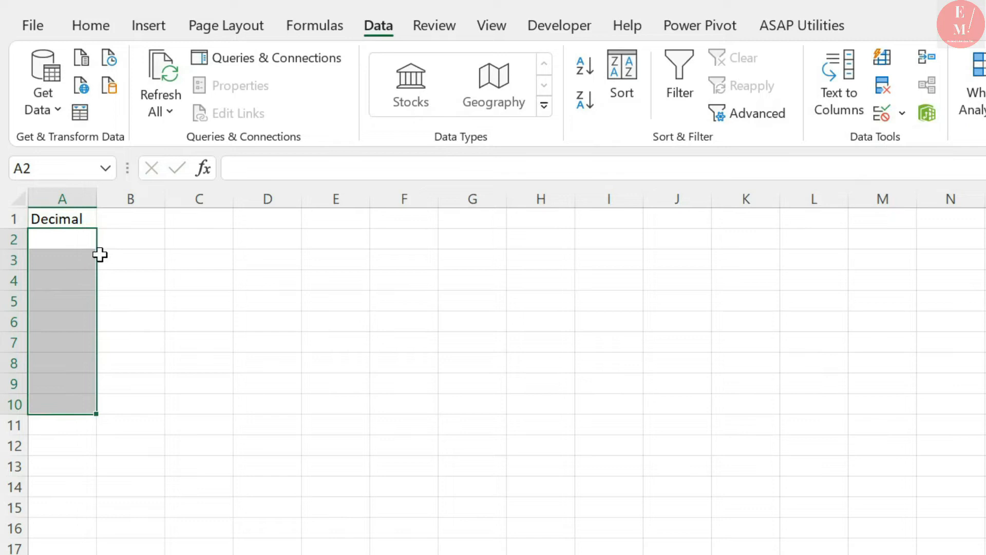
Enter 65 in cell A2 and 65.56 in cell A3 to test the decimal rule.
{"action": "left_click", "coordinate": [77, 242]}
{"action": "type", "text": "65"}
{"action": "key", "text": "Return"}
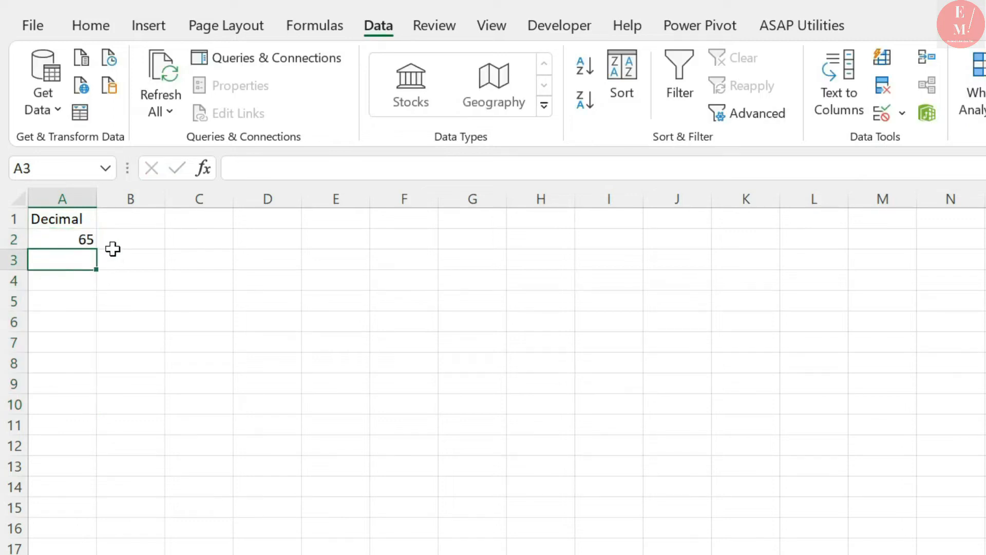
{"action": "type", "text": "65.56"}
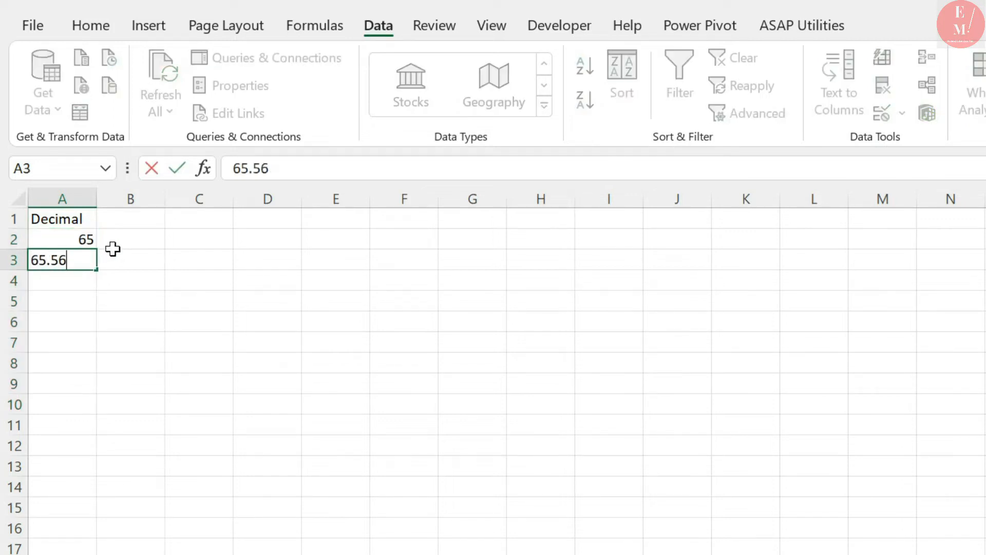
{"action": "key", "text": "Return"}
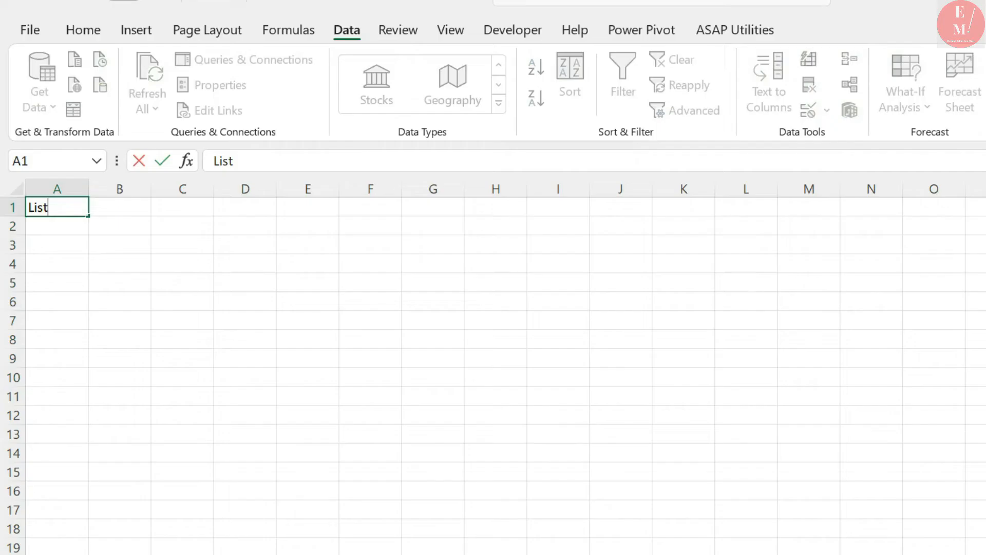
Enter the header List in cell A1 and restrict cells A2:A10 to a list with the source Mumbai,Jaipur,Delhi,up.
{"action": "key", "text": "Return"}
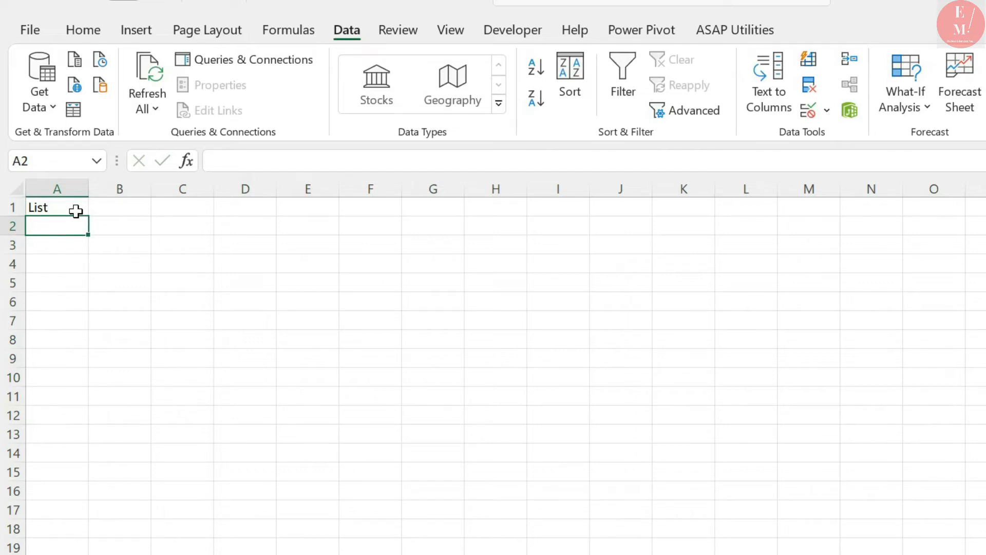
{"action": "left_click_drag", "start_coordinate": [66, 233], "coordinate": [54, 384]}
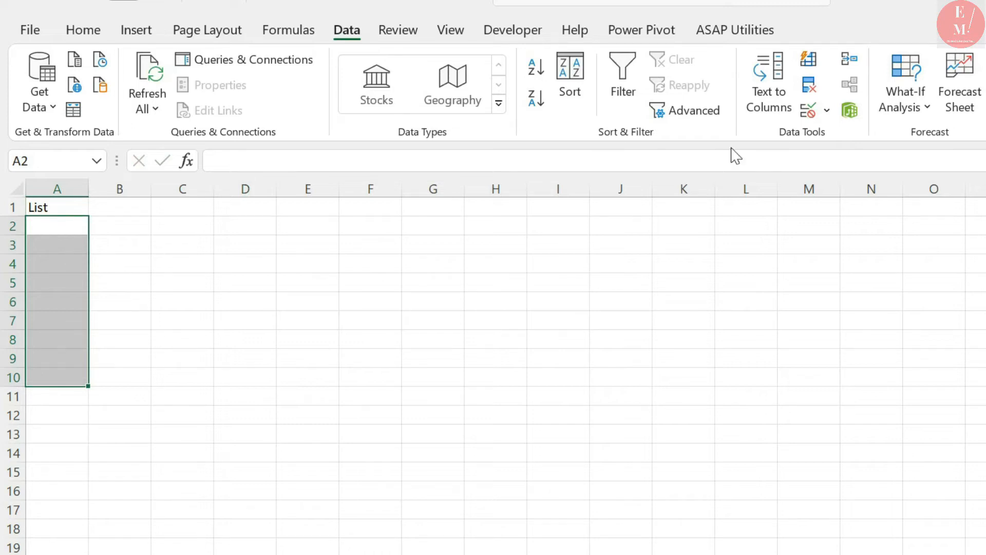
{"action": "left_click", "coordinate": [808, 110]}
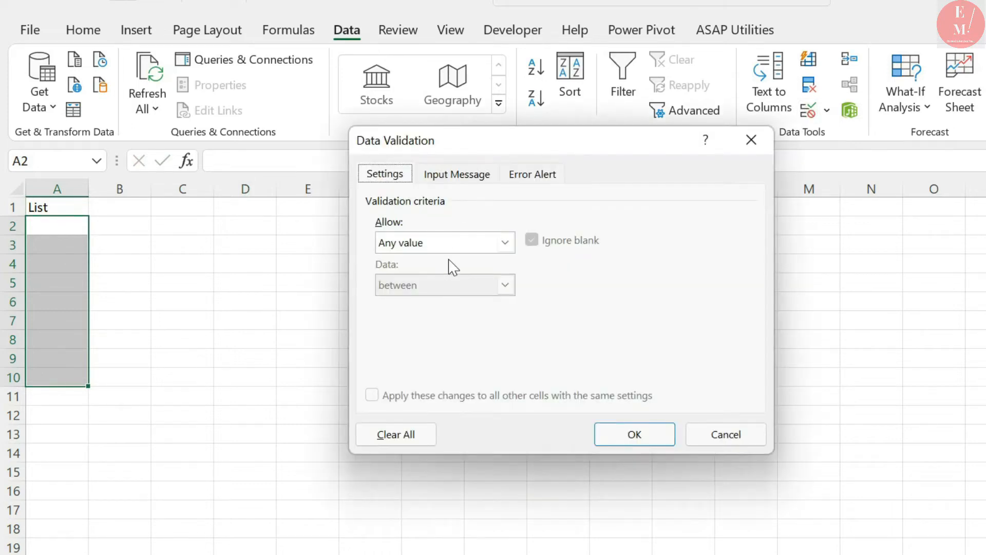
{"action": "left_click", "coordinate": [505, 242]}
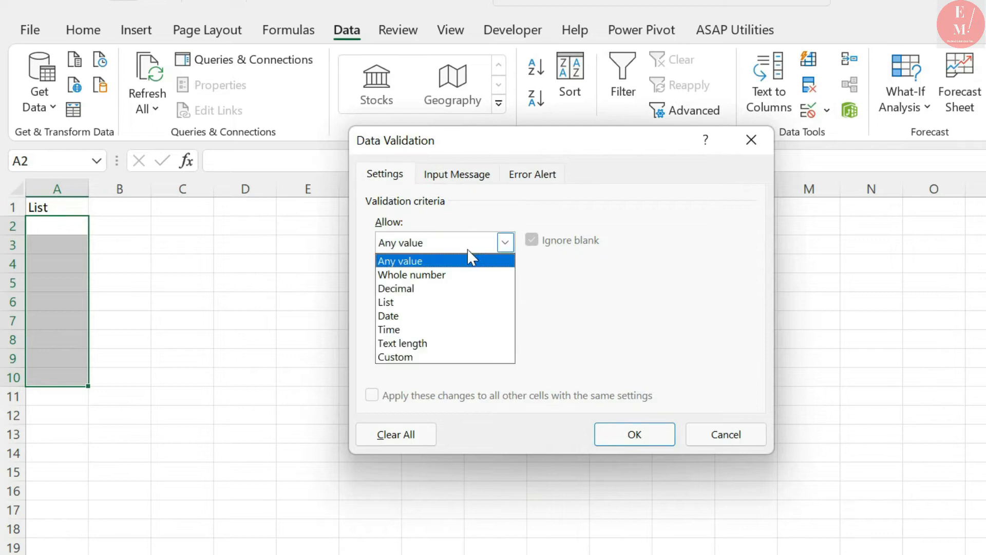
{"action": "left_click", "coordinate": [460, 306]}
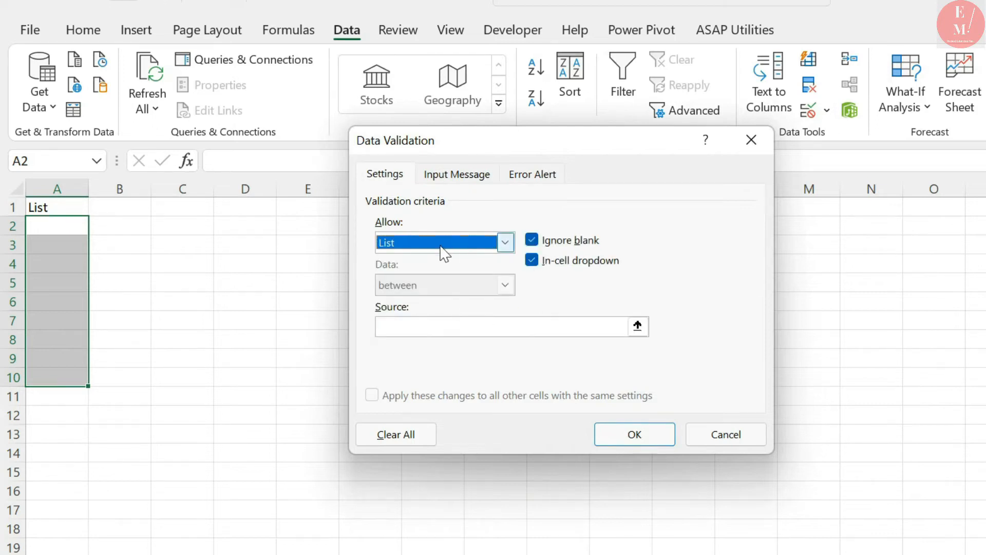
{"action": "left_click", "coordinate": [441, 326]}
{"action": "type", "text": "Mumbai"}
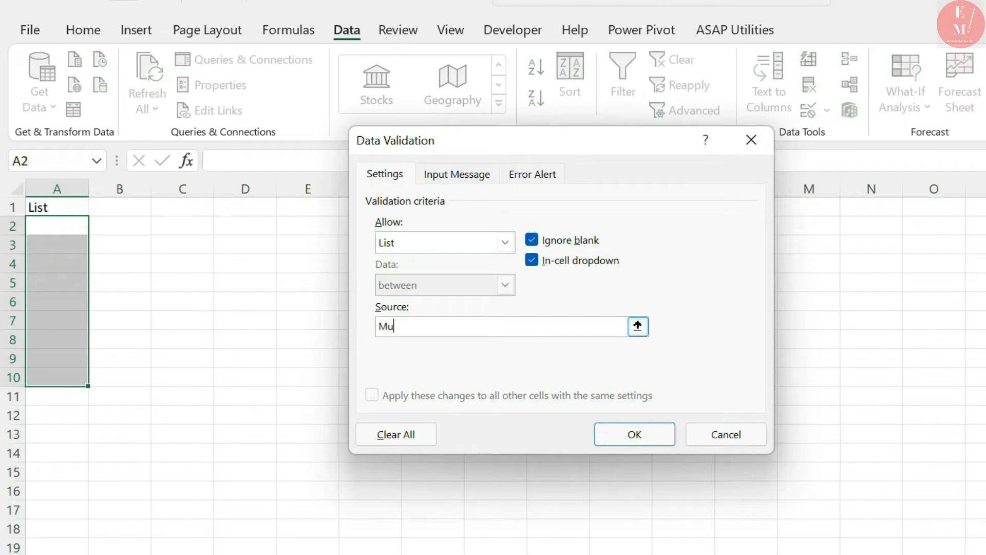
{"action": "type", "text": ",J"}
{"action": "type", "text": "aipur,Delhi,u"}
{"action": "type", "text": "p"}
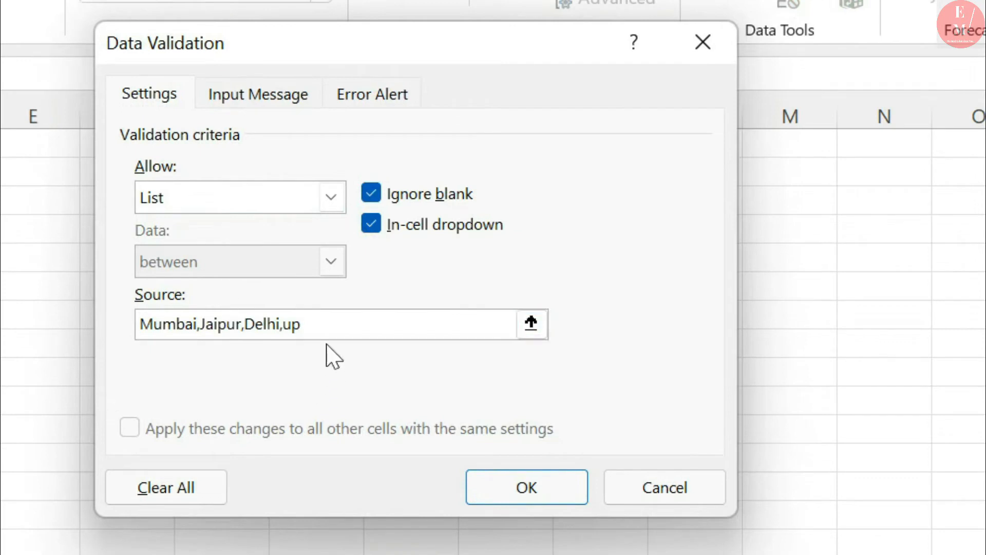
{"action": "left_click", "coordinate": [538, 488]}
Pick Mumbai from the in-cell list in A2 and enter mumbai in A3.
{"action": "left_click", "coordinate": [138, 119]}
{"action": "left_click", "coordinate": [184, 110]}
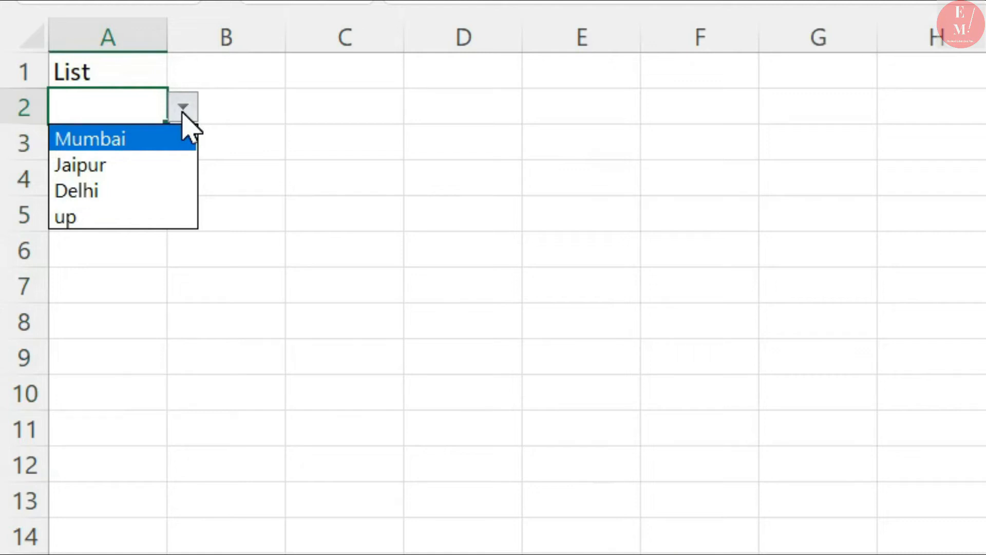
{"action": "key", "text": "Return"}
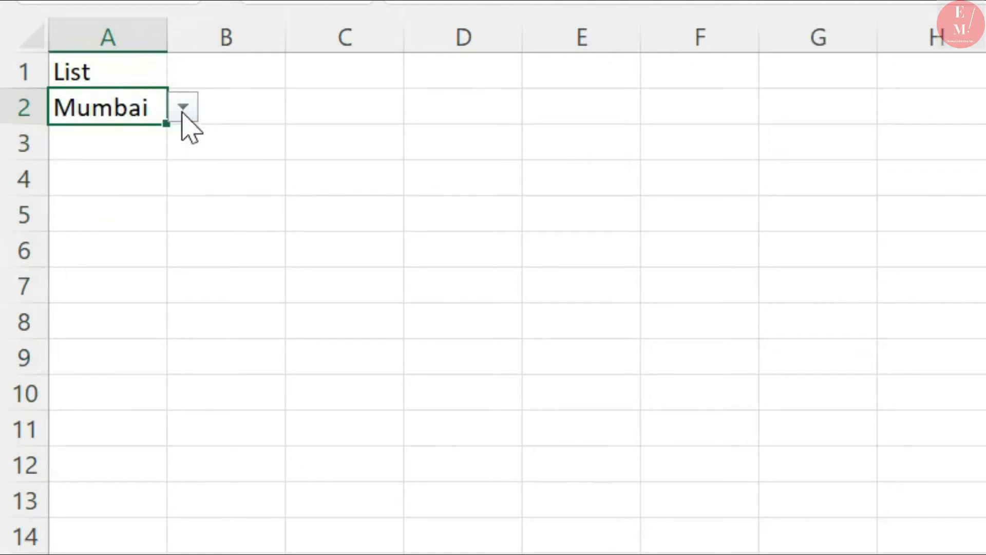
{"action": "left_click", "coordinate": [139, 165]}
{"action": "type", "text": "mumbai"}
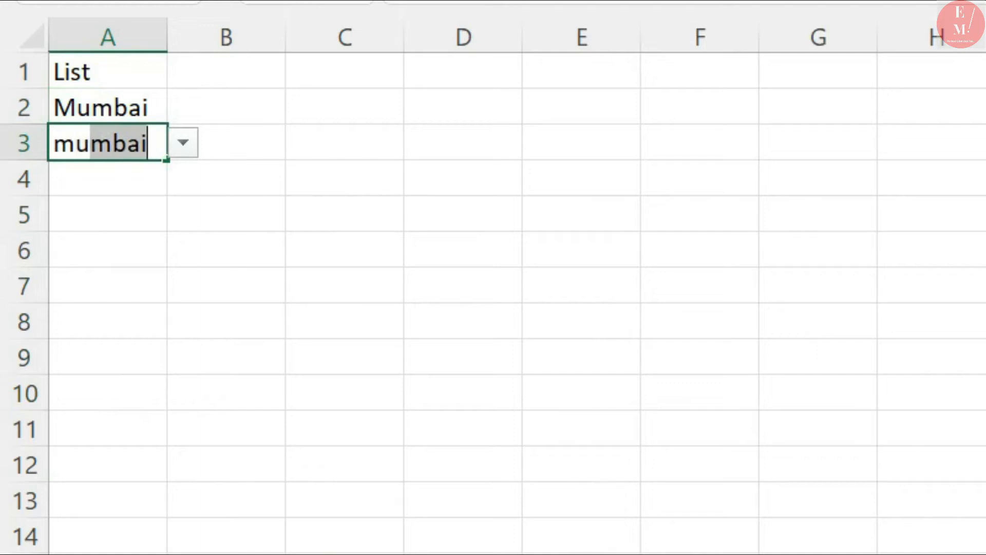
{"action": "key", "text": "Return"}
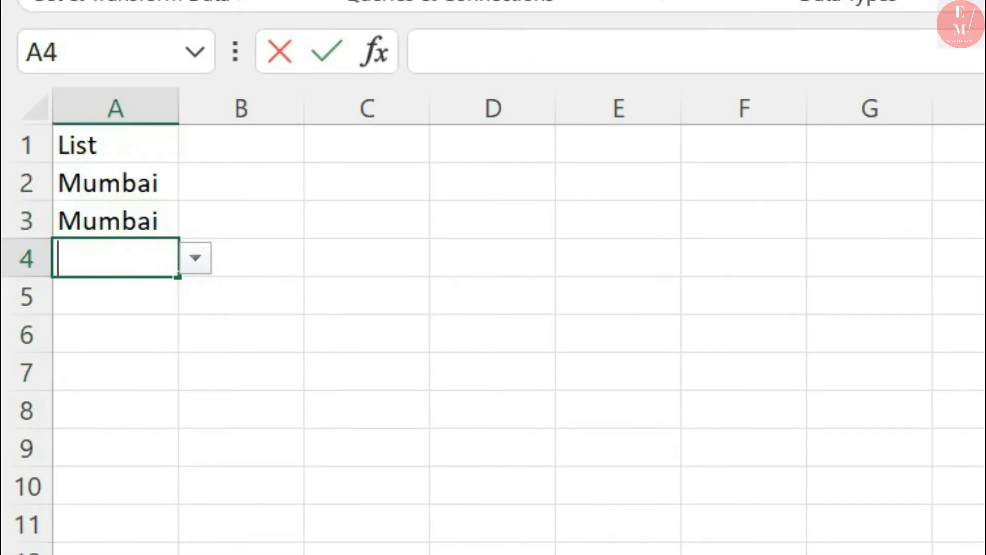
Try to enter mambai and delhi in cell A4 to test the list rule, cancelling each entry.
{"action": "type", "text": "mambai"}
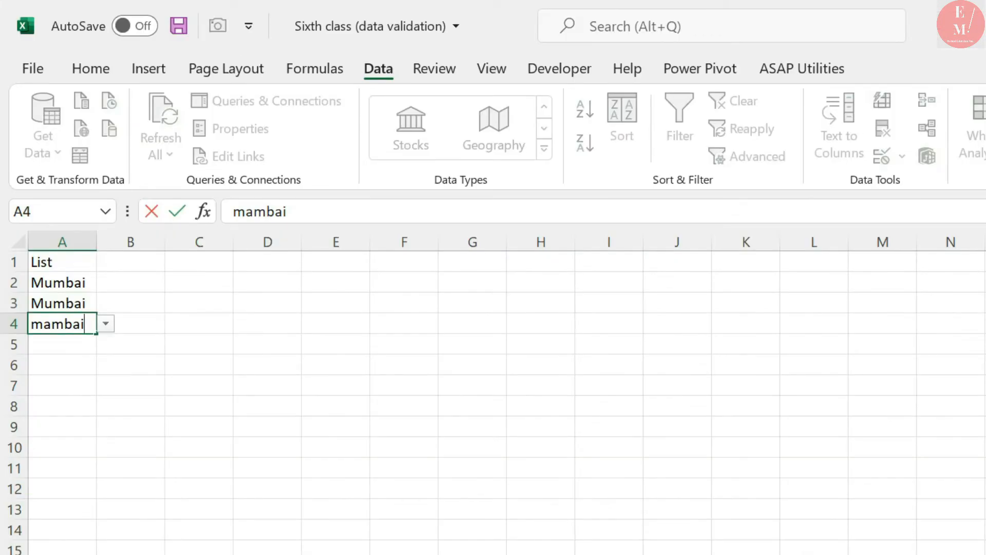
{"action": "key", "text": "Return"}
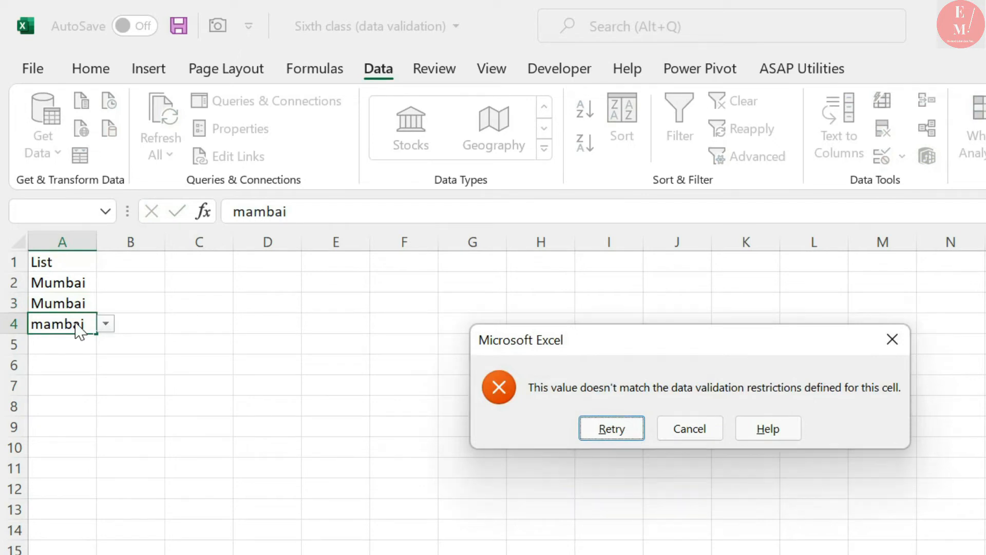
{"action": "key", "text": "Escape"}
{"action": "type", "text": "delhi"}
{"action": "key", "text": "Return"}
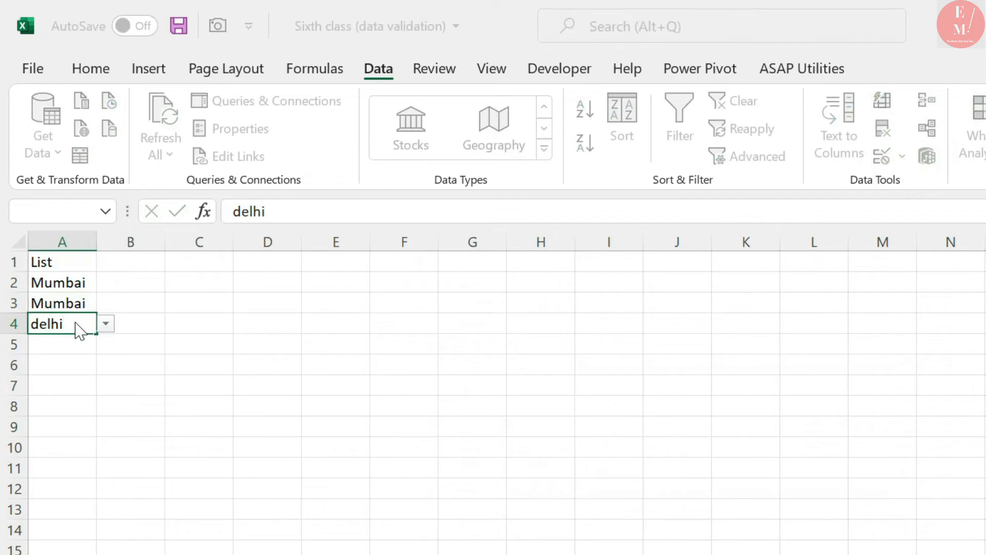
{"action": "key", "text": "Escape"}
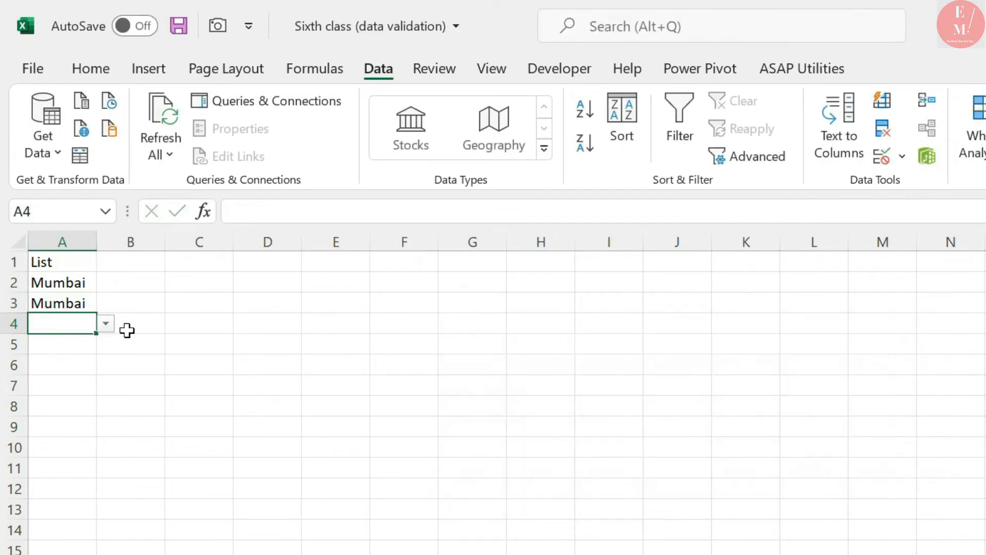
Check the allowed entries in the in-cell list of A4 and enter Delhi in that cell.
{"action": "left_click", "coordinate": [122, 328]}
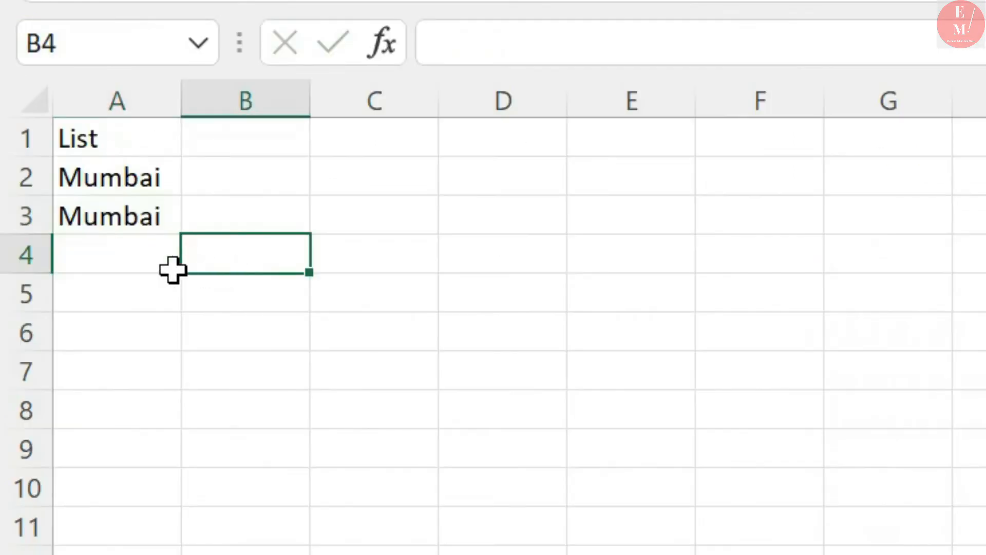
{"action": "left_click", "coordinate": [173, 267]}
{"action": "left_click", "coordinate": [198, 257]}
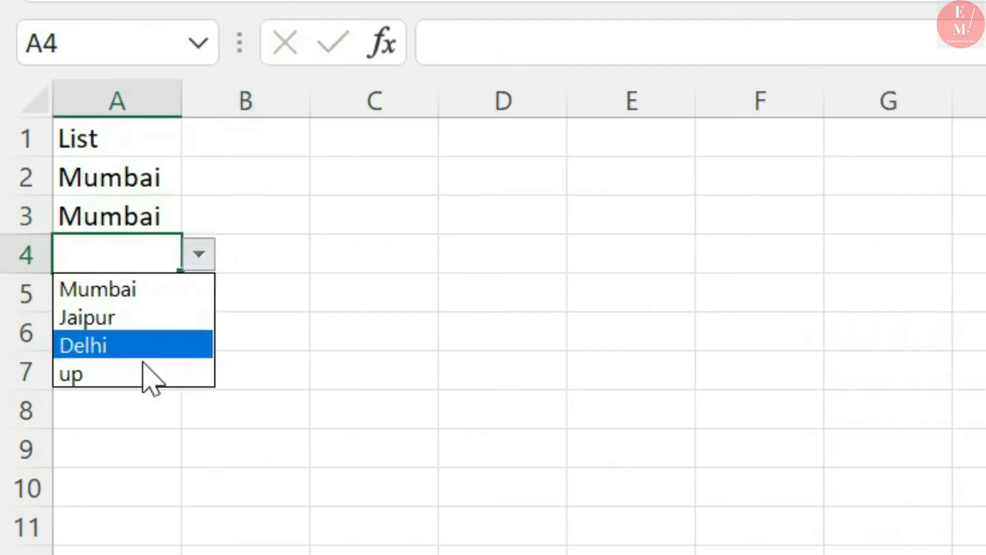
{"action": "key", "text": "Escape"}
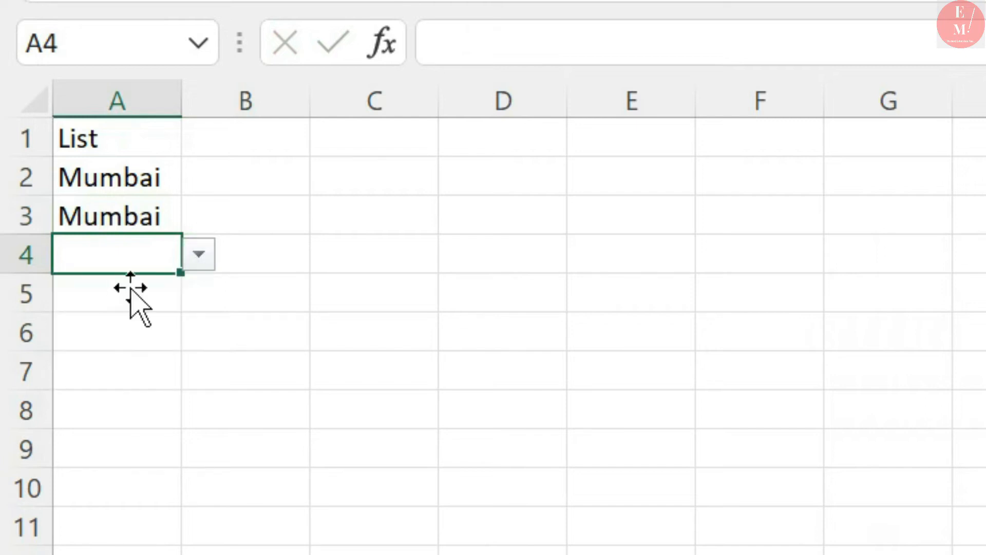
{"action": "type", "text": "Delhi"}
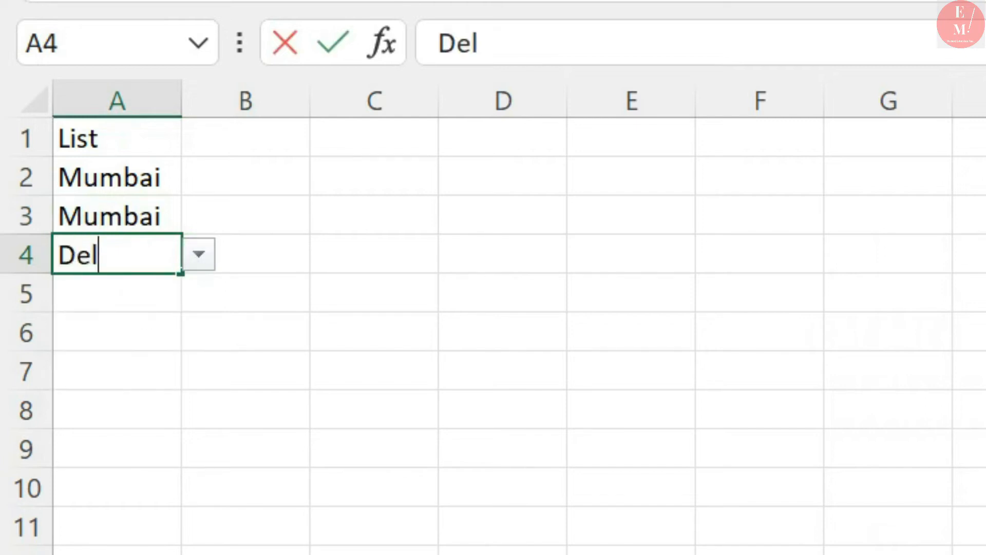
{"action": "key", "text": "ctrl+Return"}
{"action": "key", "text": "Return"}
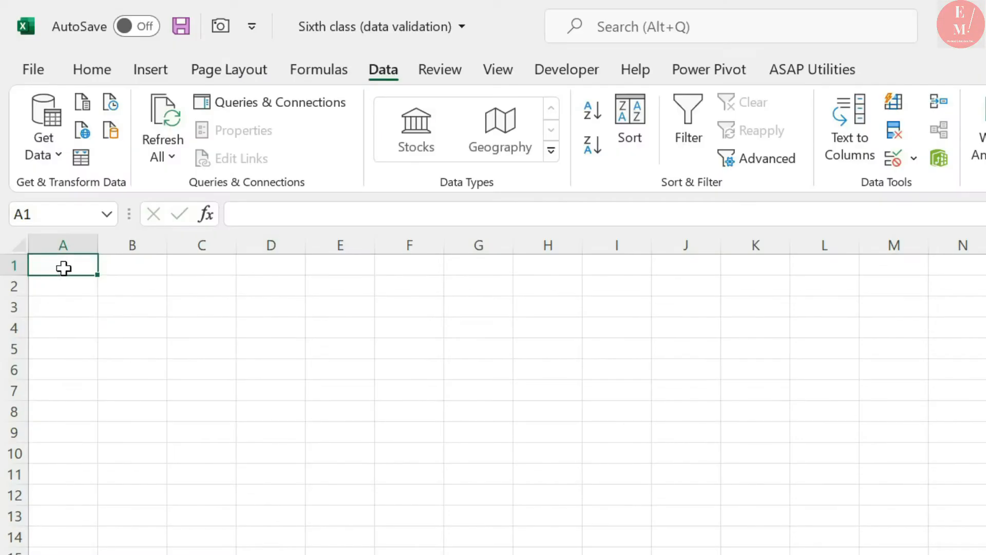
Enter the header Date in cell A1 and restrict cells A2:A10 to dates greater than 1-4-2022 with data validation.
{"action": "type", "text": "Date"}
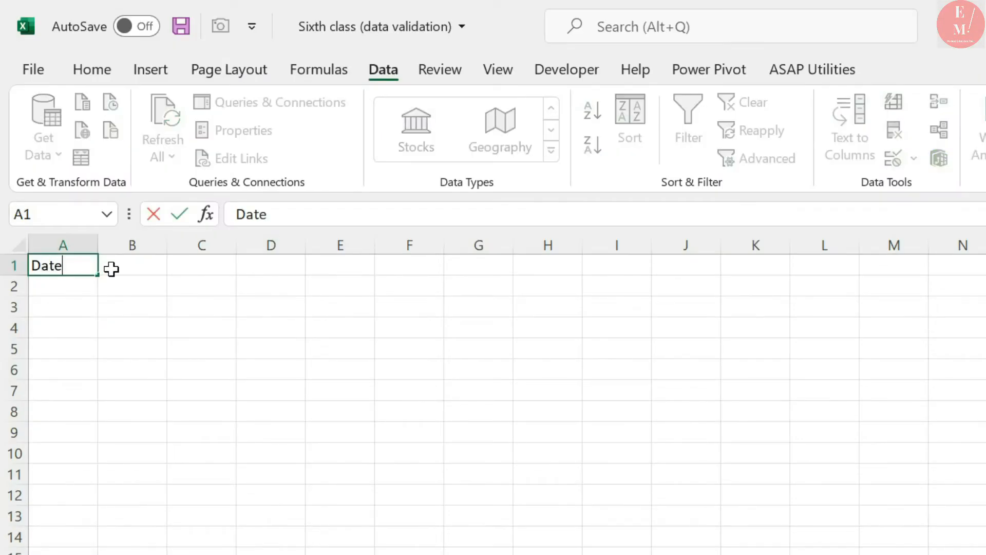
{"action": "key", "text": "Return"}
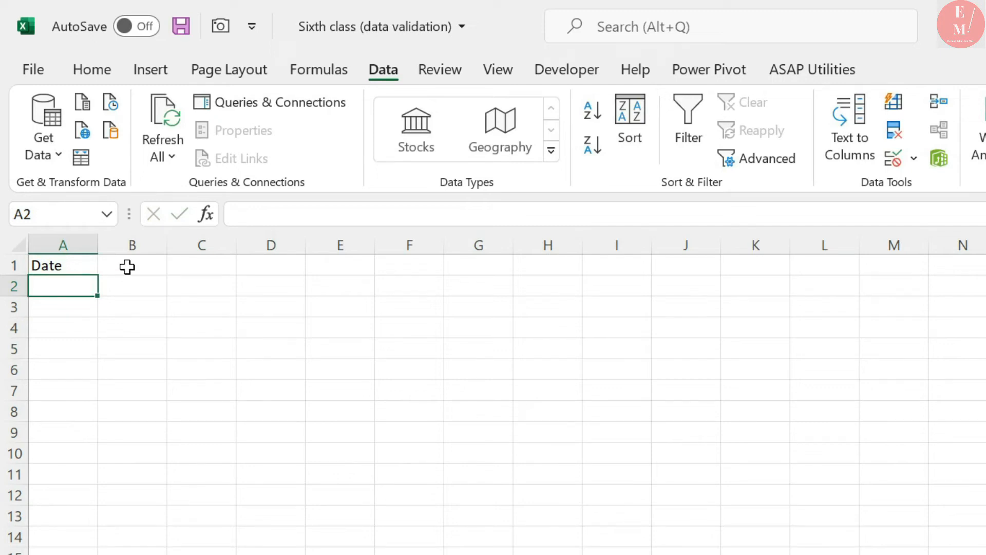
{"action": "left_click_drag", "start_coordinate": [85, 290], "coordinate": [65, 458]}
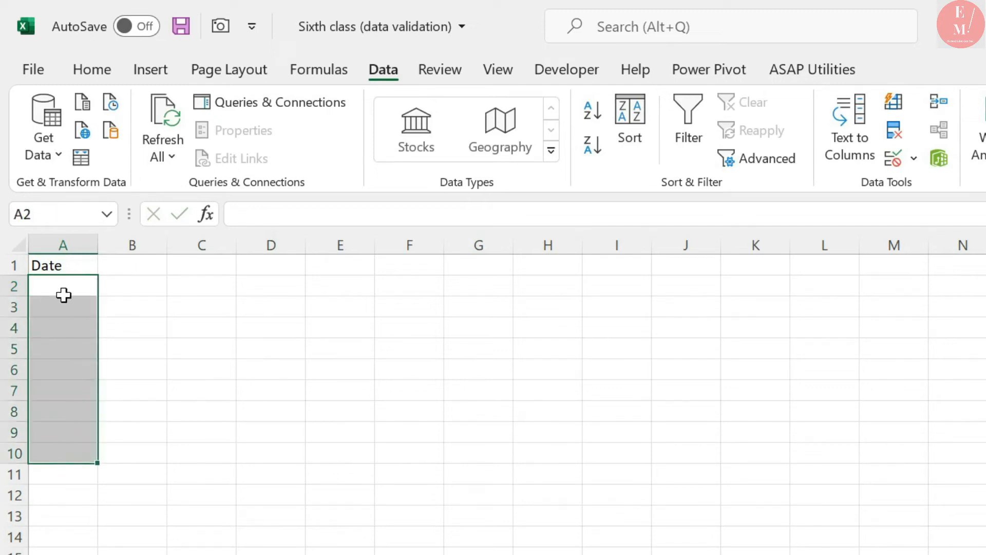
{"action": "left_click", "coordinate": [894, 162]}
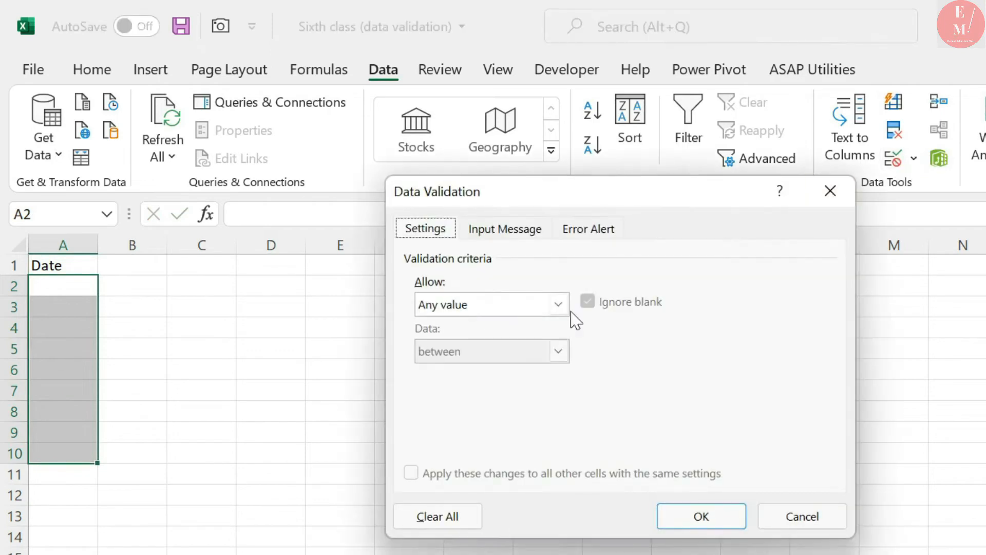
{"action": "left_click", "coordinate": [472, 311]}
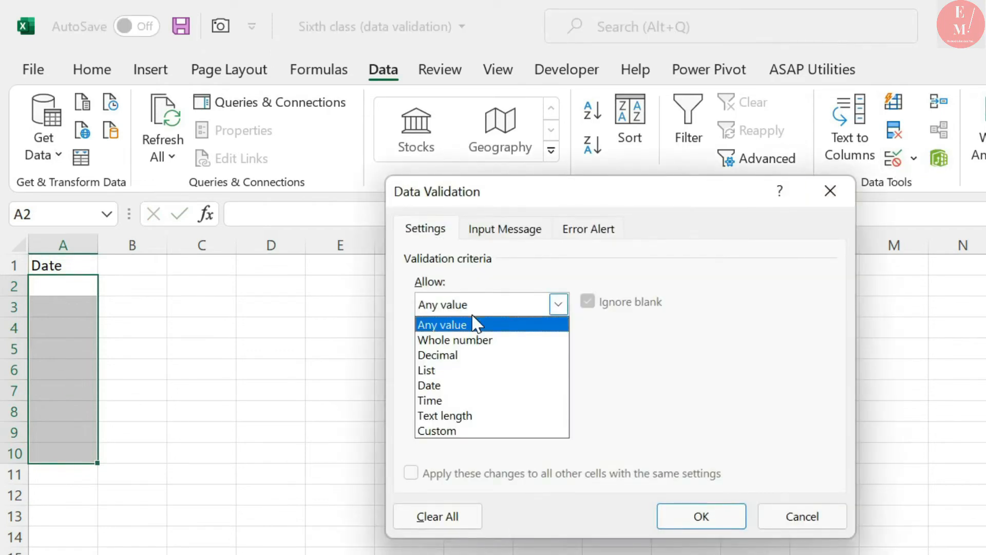
{"action": "left_click", "coordinate": [465, 387]}
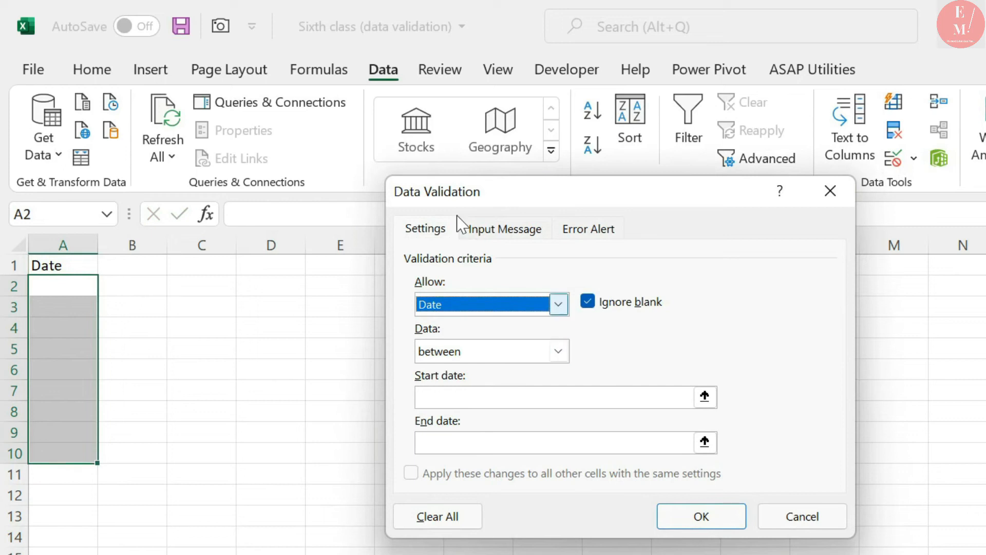
{"action": "left_click", "coordinate": [469, 351]}
{"action": "left_click", "coordinate": [477, 431]}
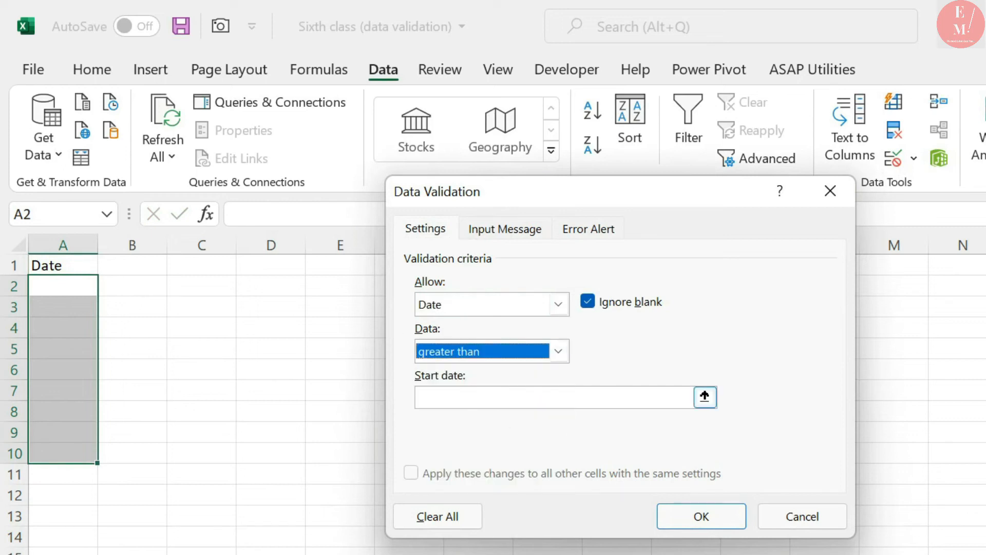
{"action": "key", "text": "Tab"}
{"action": "type", "text": "1-4-"}
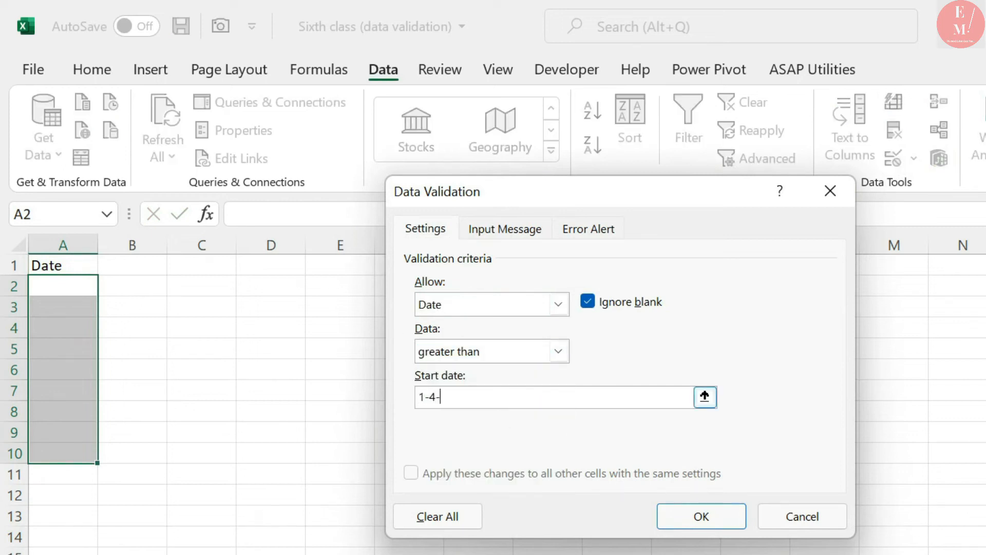
{"action": "type", "text": "2022"}
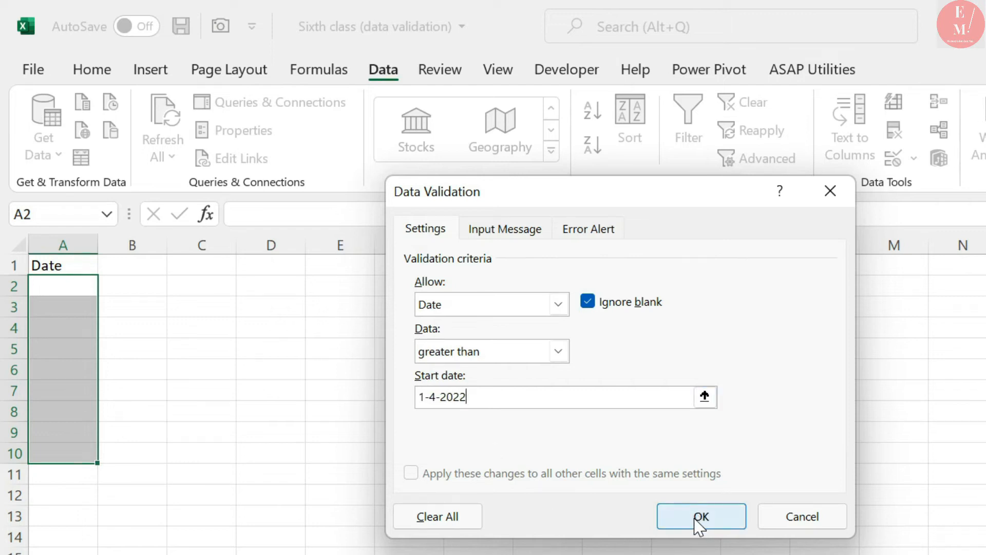
{"action": "left_click_drag", "start_coordinate": [473, 397], "coordinate": [346, 398]}
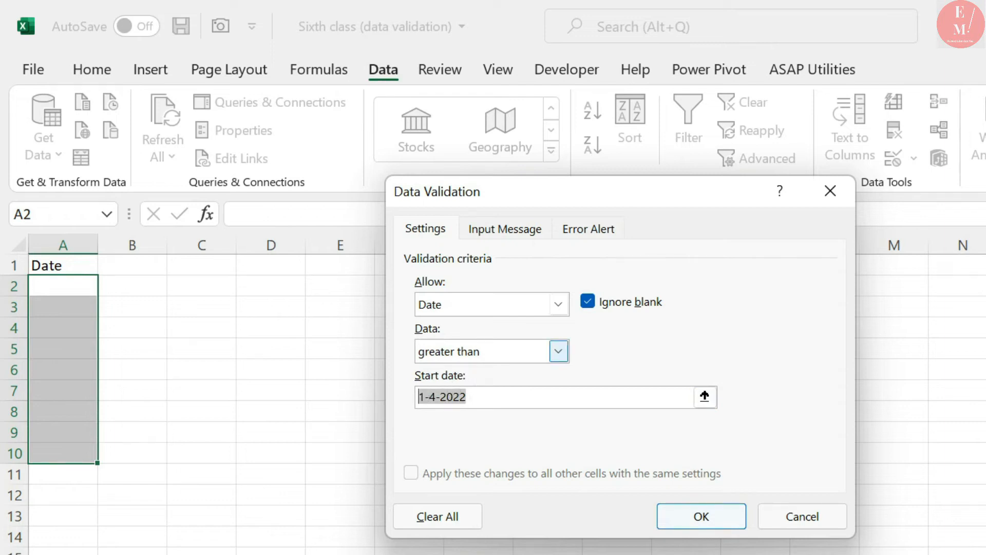
{"action": "left_click", "coordinate": [738, 519]}
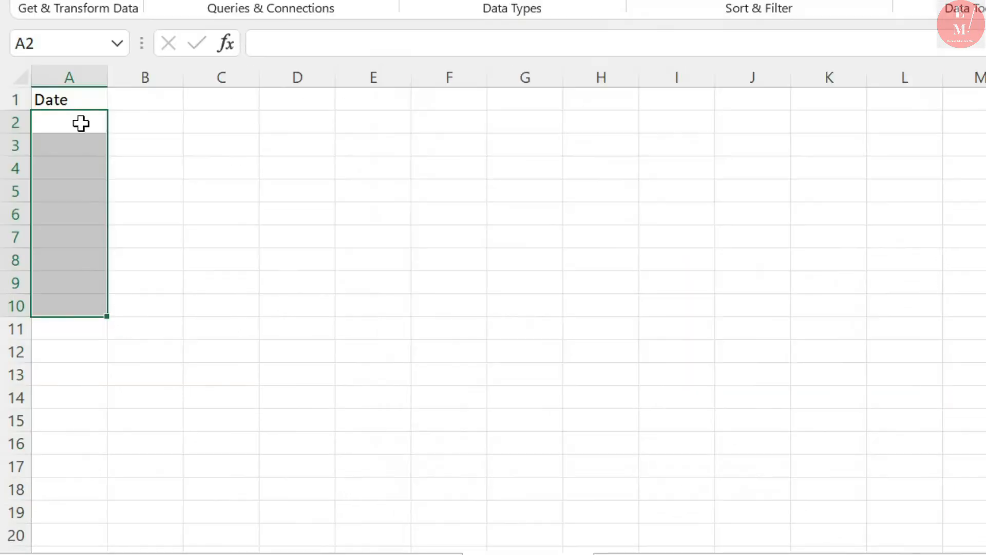
{"action": "left_click", "coordinate": [56, 129]}
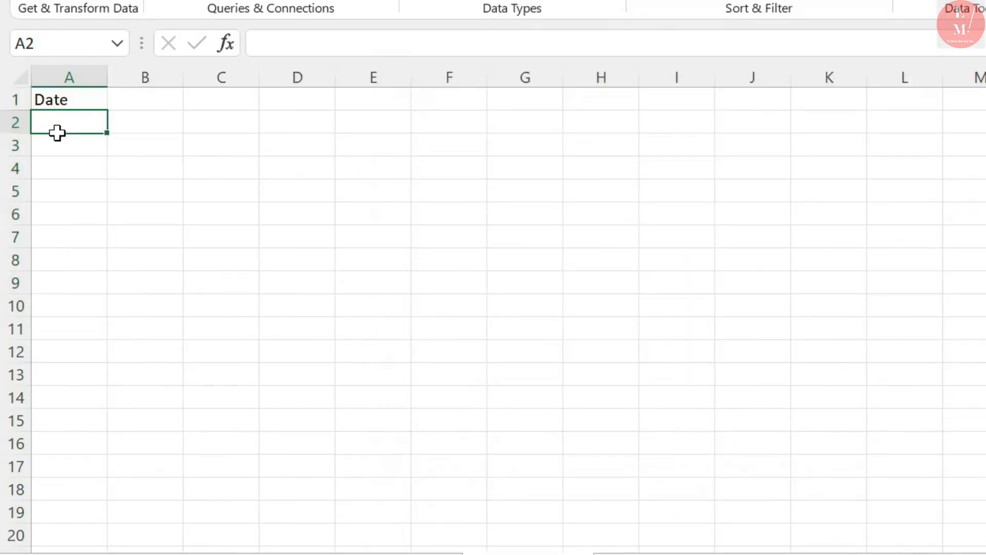
Enter 2-4-2022 in cell A2 and try to enter 2-4-2021 in cell A3 to test the date rule.
{"action": "type", "text": "2-4-2022"}
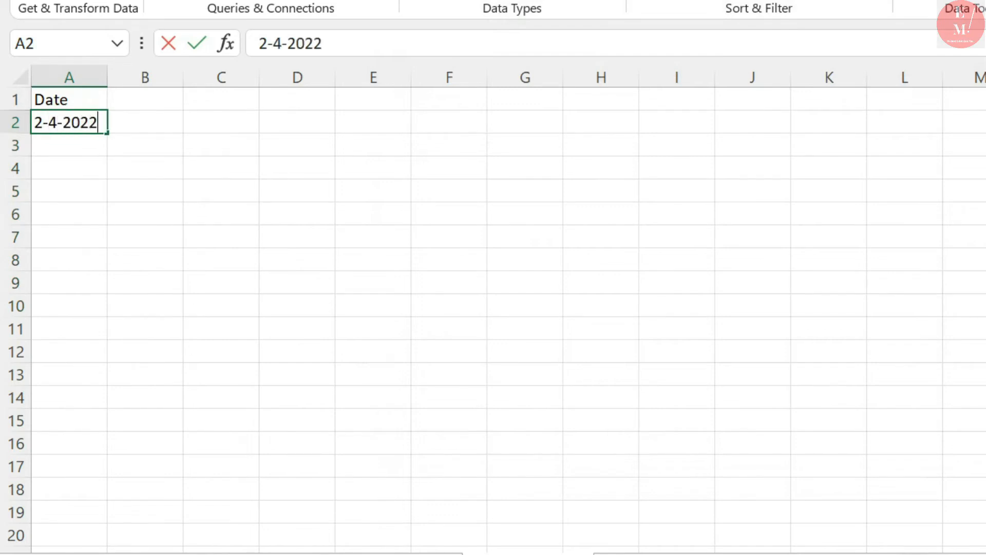
{"action": "key", "text": "Return"}
{"action": "type", "text": "2-4-"}
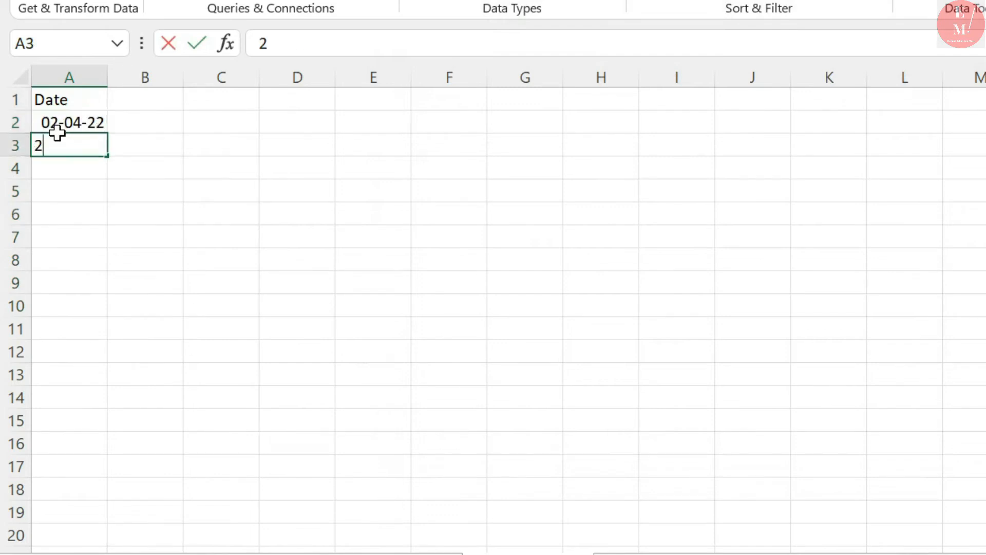
{"action": "type", "text": "2021"}
{"action": "key", "text": "Return"}
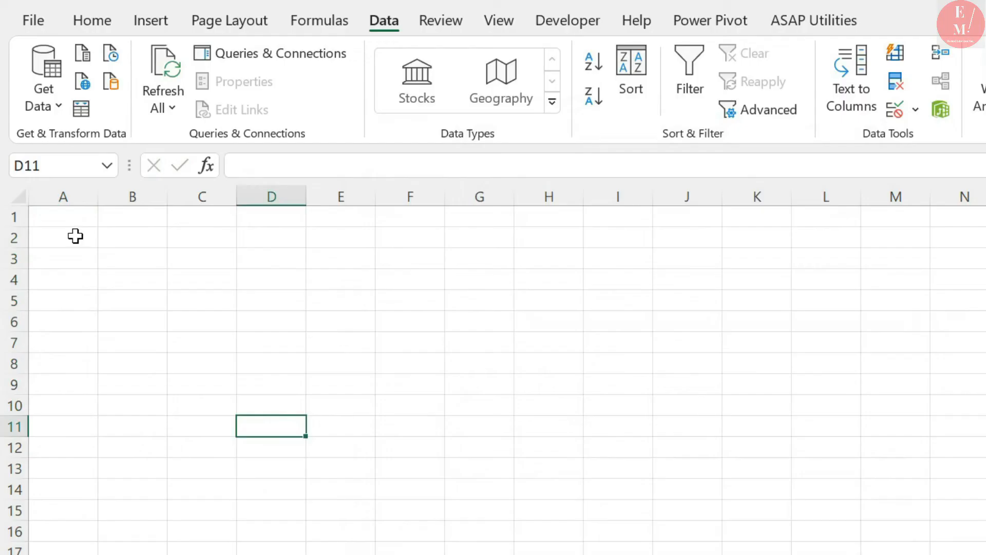
Enter the header Time in cell A1 of the empty sheet.
{"action": "left_click", "coordinate": [78, 221]}
{"action": "type", "text": "Time"}
{"action": "key", "text": "Return"}
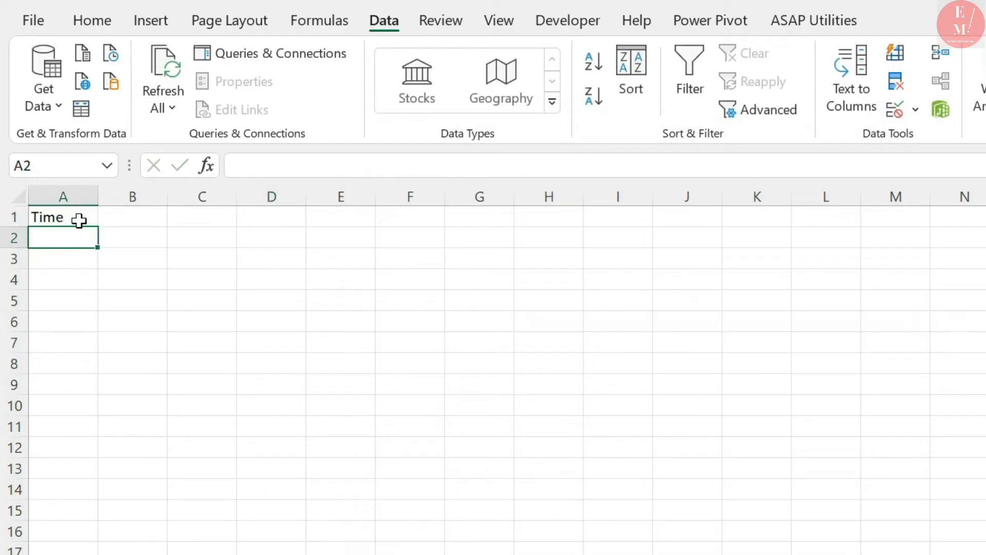
Restrict cells A2:A10 to times between 9:00 and 18:00 with data validation.
{"action": "left_click_drag", "start_coordinate": [79, 246], "coordinate": [69, 409]}
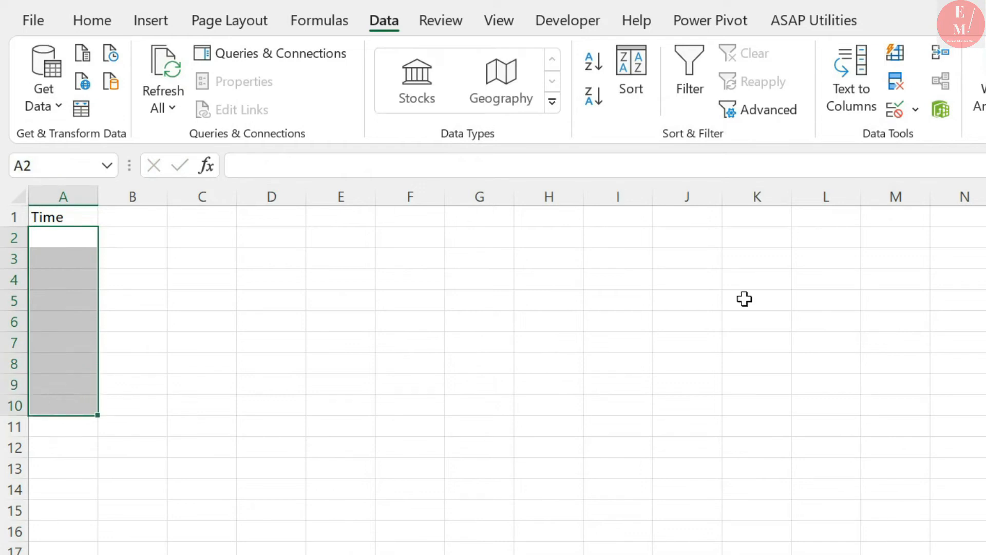
{"action": "left_click", "coordinate": [896, 113]}
{"action": "left_click", "coordinate": [494, 257]}
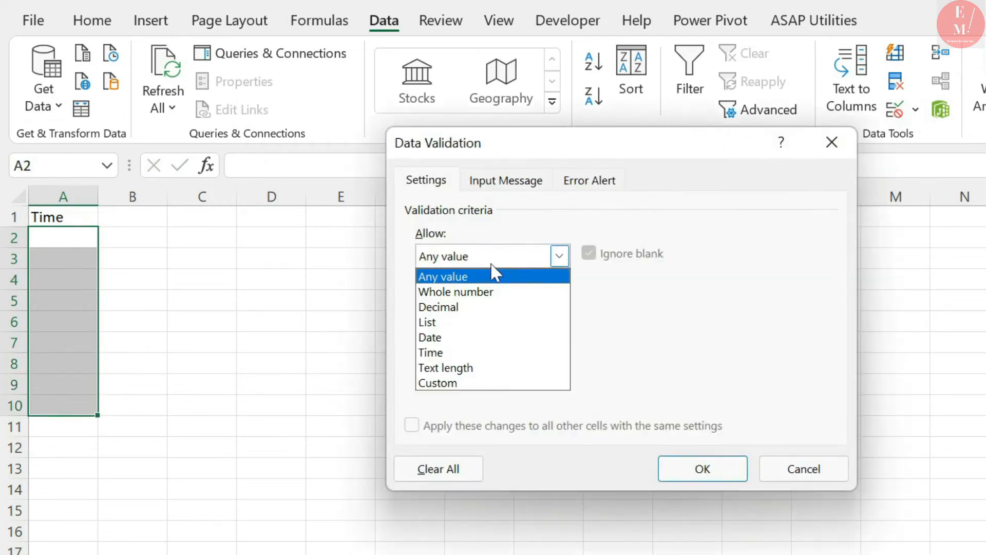
{"action": "left_click", "coordinate": [469, 352]}
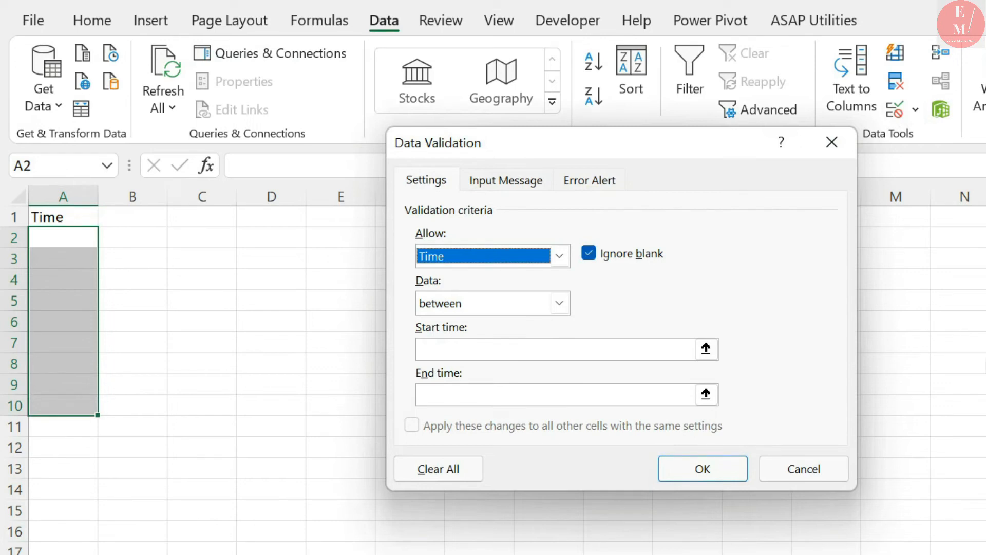
{"action": "left_click", "coordinate": [481, 349]}
{"action": "type", "text": "9:00"}
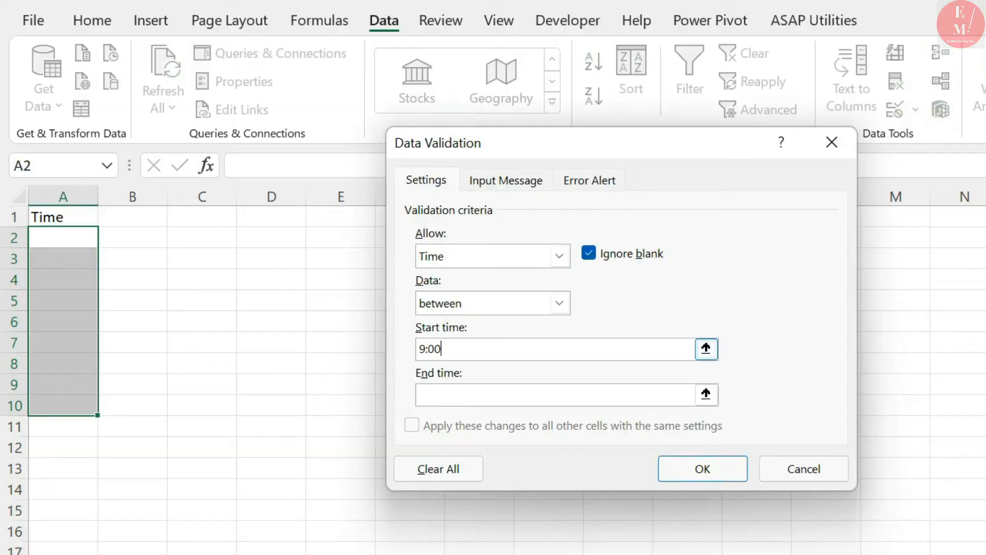
{"action": "key", "text": "Tab"}
{"action": "type", "text": "18:00"}
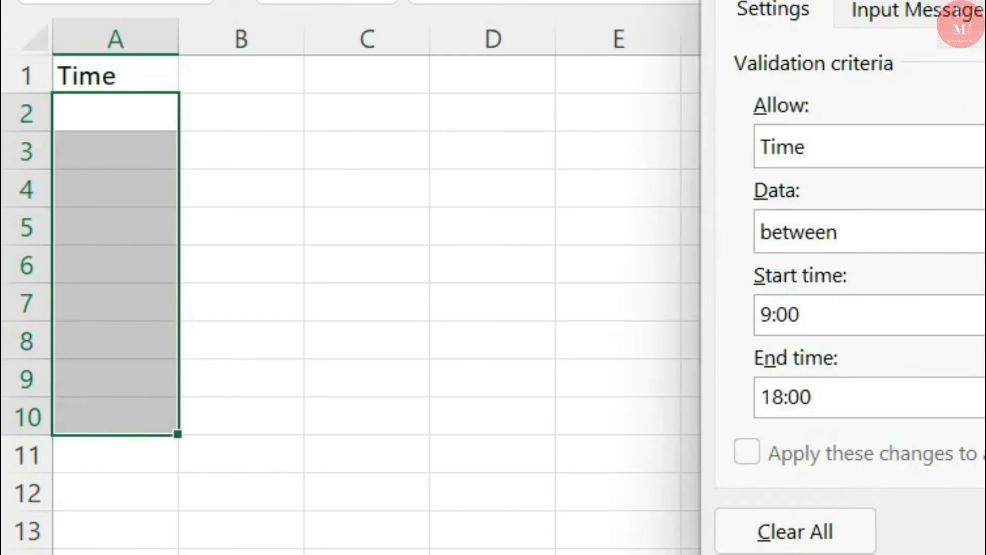
{"action": "left_click", "coordinate": [586, 482]}
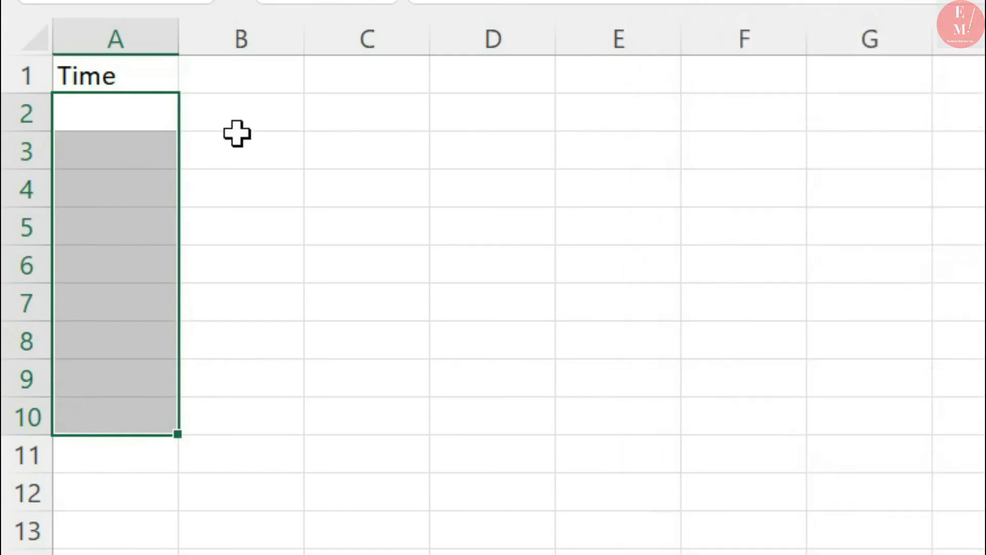
Enter 10:00 in cell A2 and try to enter 8:00 in A3 to test the time rule, cancelling the second entry.
{"action": "left_click", "coordinate": [170, 121]}
{"action": "type", "text": "10:00"}
{"action": "key", "text": "Return"}
{"action": "type", "text": "8:0"}
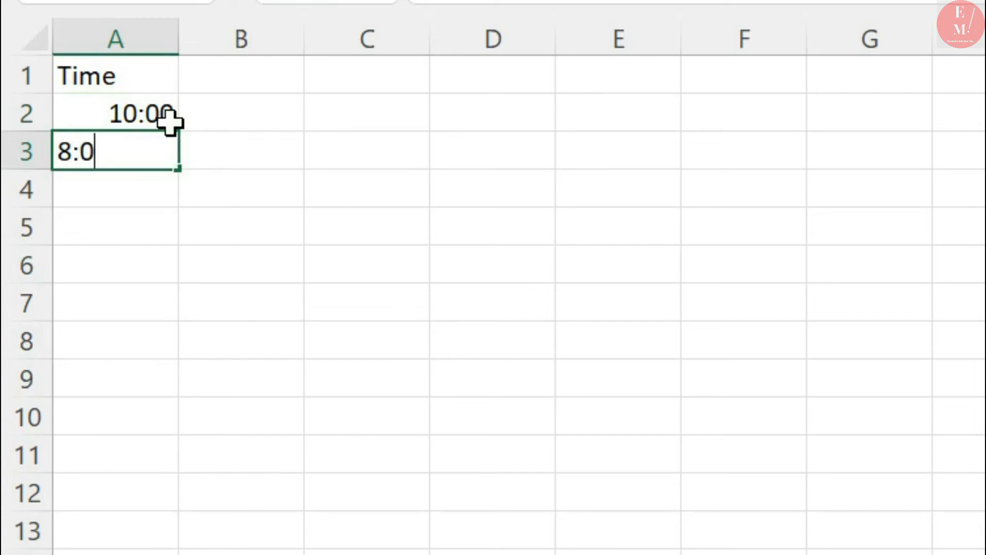
{"action": "type", "text": "0"}
{"action": "key", "text": "Return"}
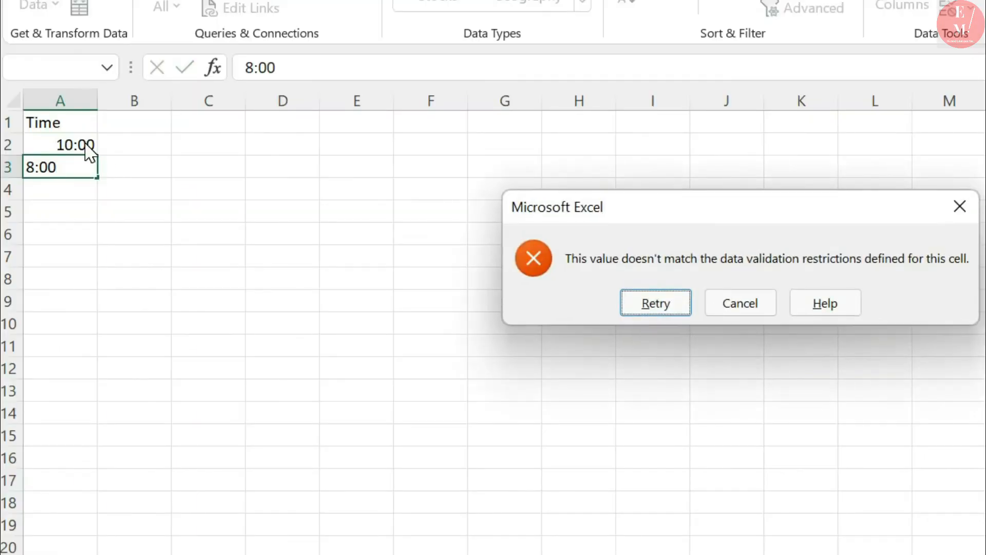
{"action": "key", "text": "Escape"}
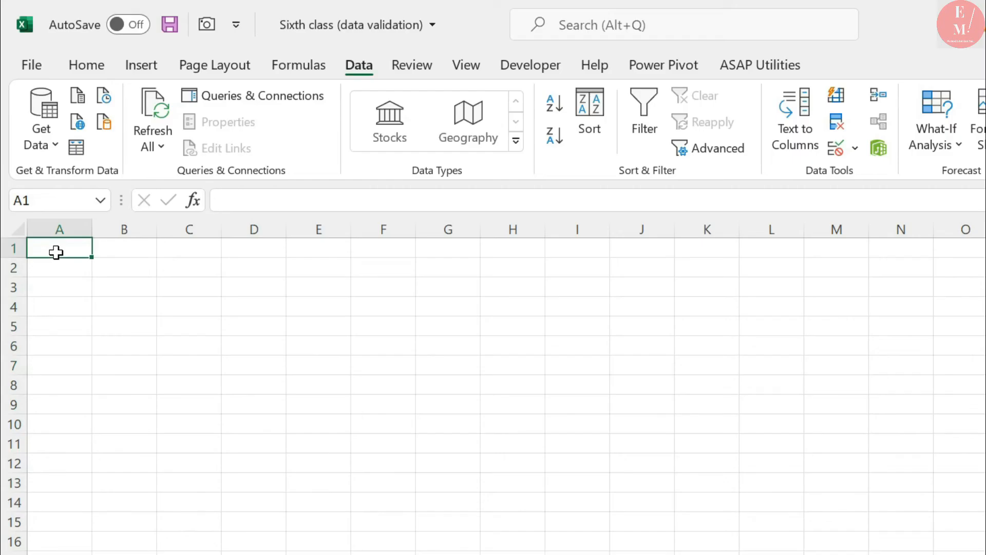
Enter the header Text length in cell A1 and fit the width of column A to it.
{"action": "type", "text": "Tex"}
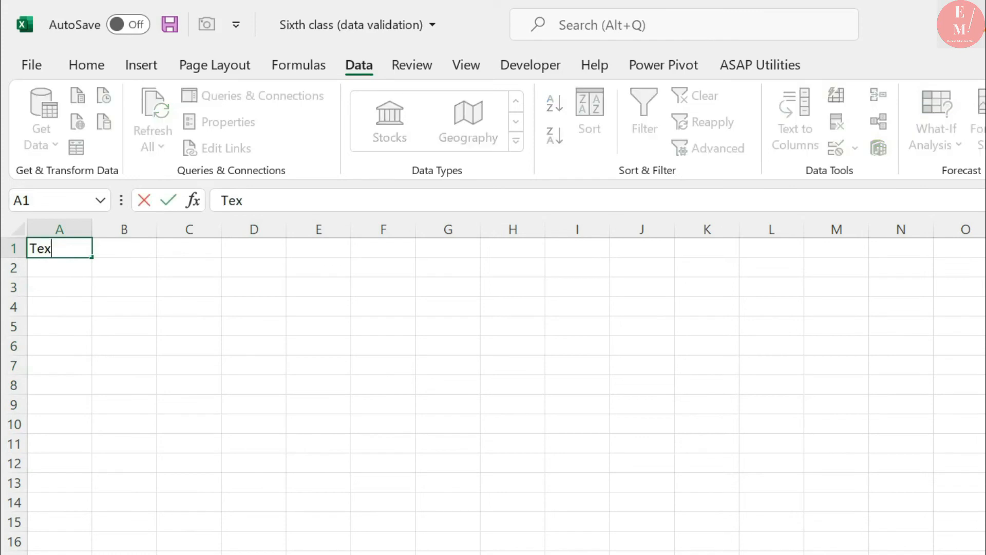
{"action": "type", "text": "t length"}
{"action": "key", "text": "Return"}
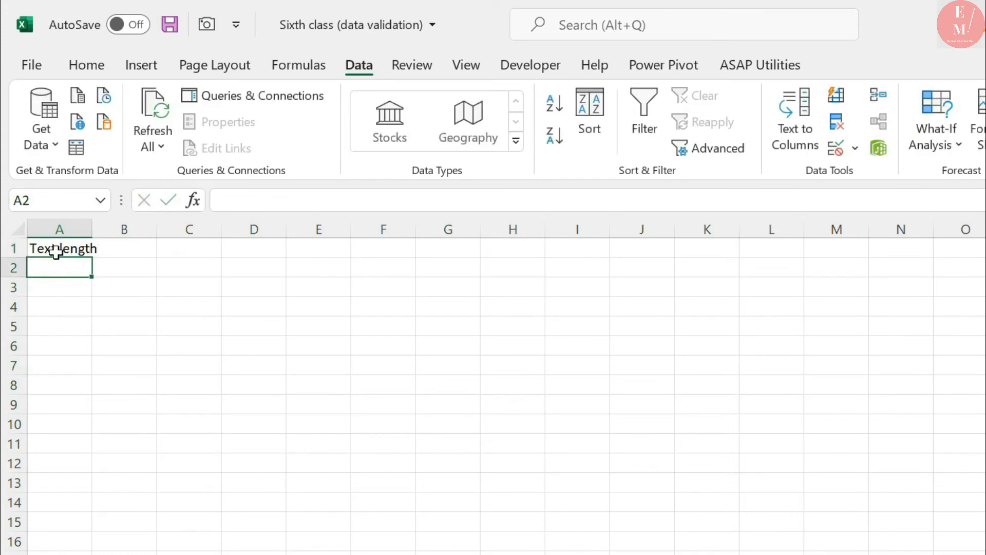
{"action": "double_click", "coordinate": [93, 238]}
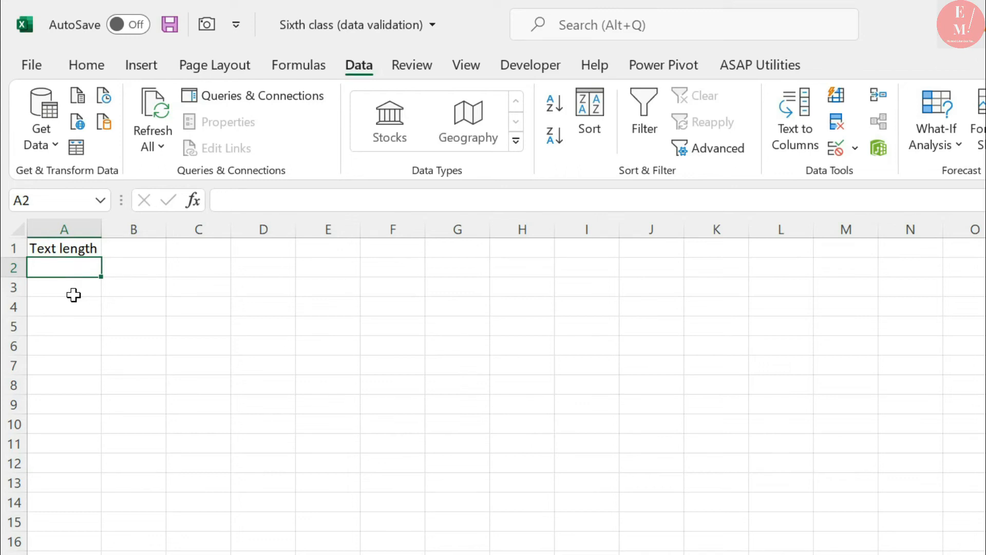
Restrict cells A2:A10 to a text length equal to 5 with data validation.
{"action": "left_click_drag", "start_coordinate": [81, 271], "coordinate": [78, 430]}
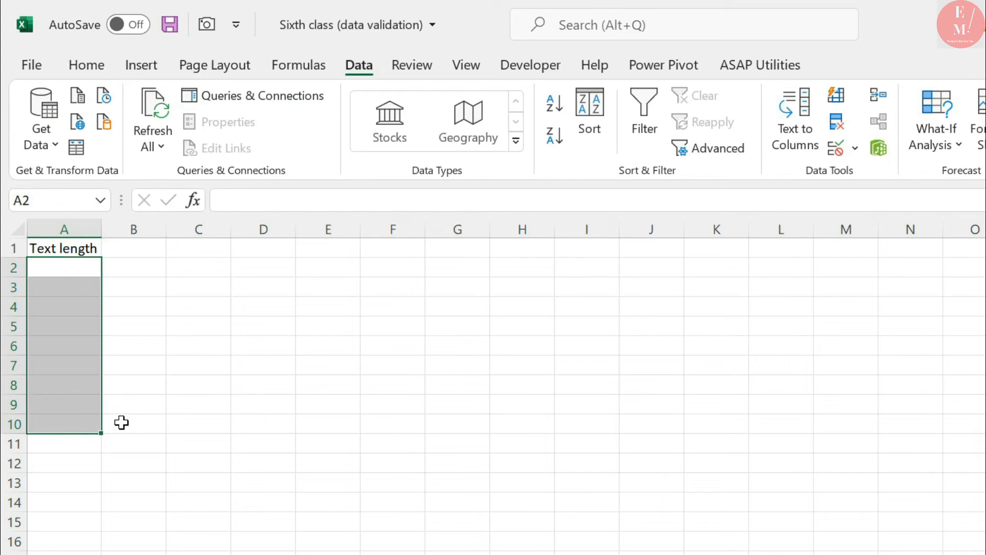
{"action": "left_click", "coordinate": [836, 150]}
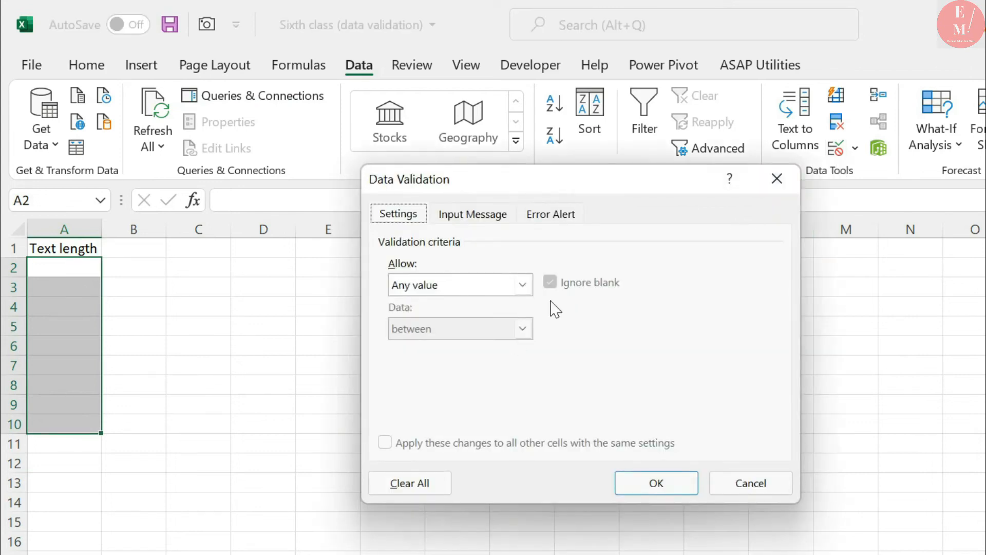
{"action": "left_click", "coordinate": [522, 284]}
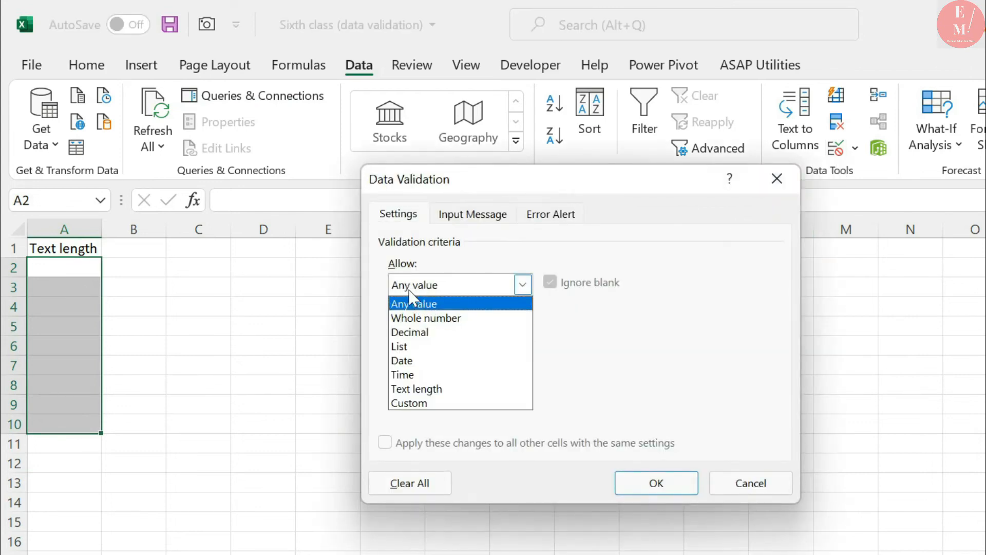
{"action": "left_click", "coordinate": [416, 391]}
{"action": "left_click", "coordinate": [461, 335]}
{"action": "left_click", "coordinate": [451, 375]}
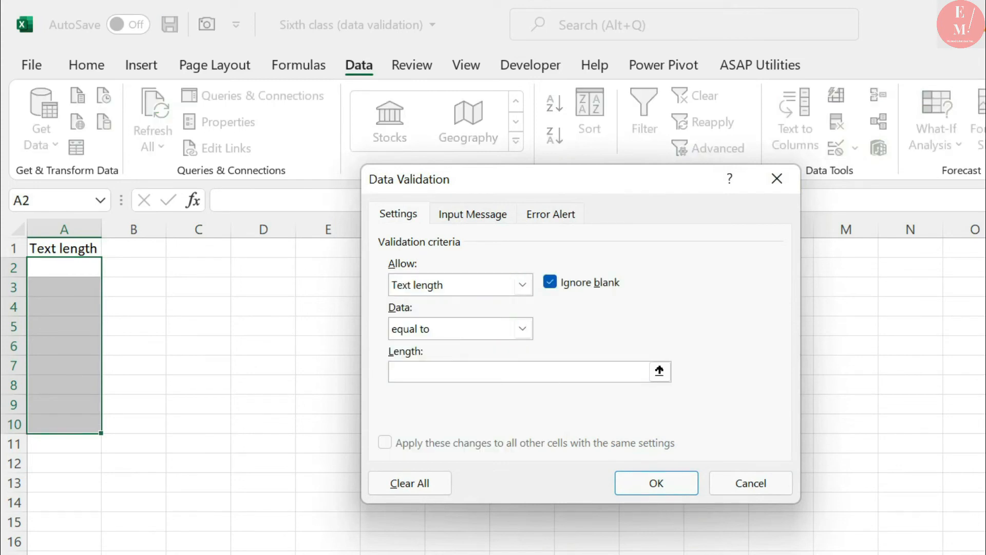
{"action": "type", "text": "5"}
{"action": "key", "text": "Return"}
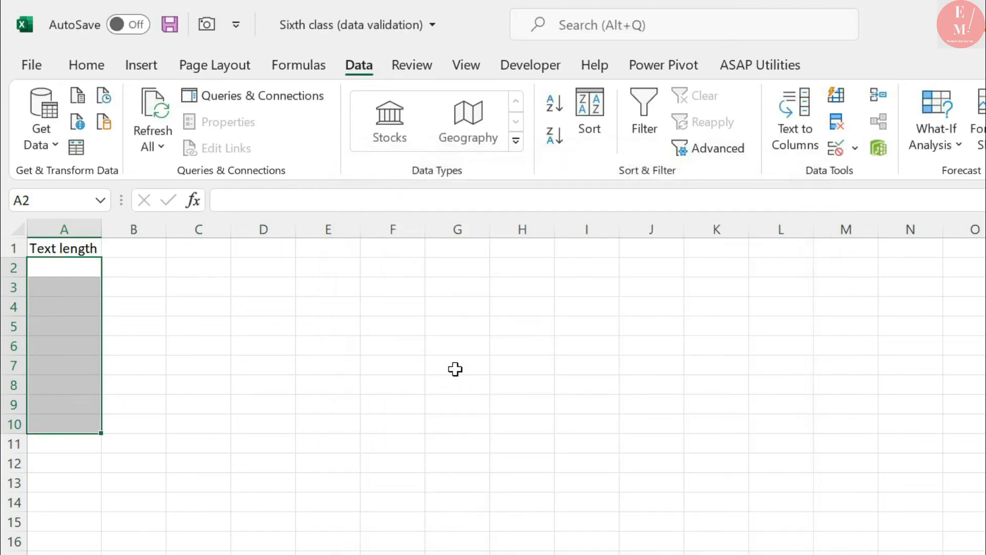
Enter 12345 in cell A2 as a value that meets the text length rule.
{"action": "left_click", "coordinate": [52, 272]}
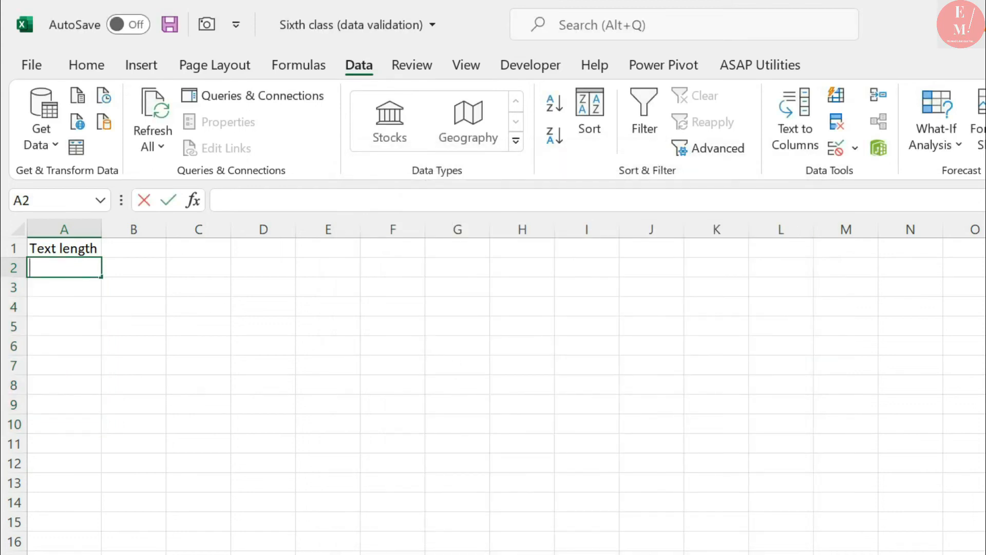
{"action": "type", "text": "12345"}
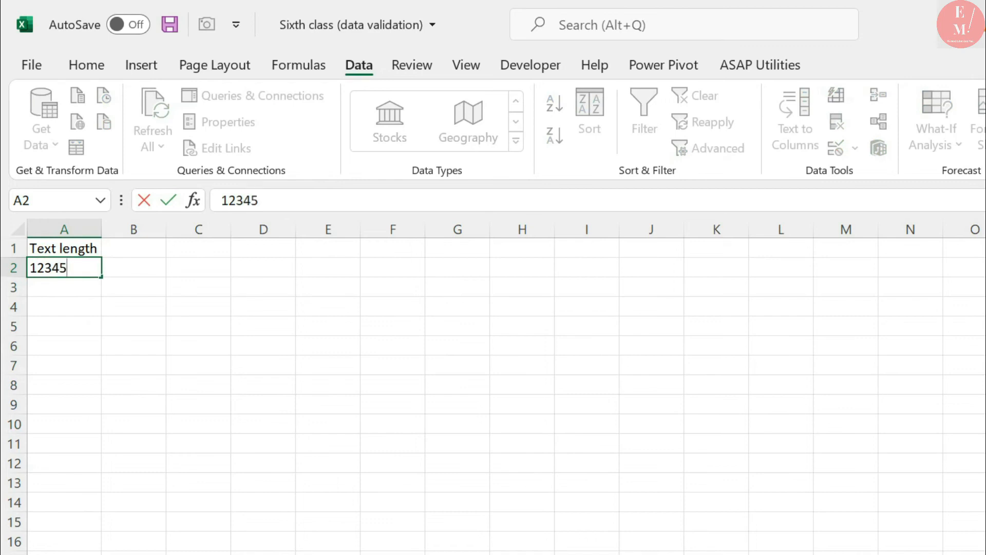
{"action": "key", "text": "Return"}
Try to enter 4356789 and 25 in cell A3 to test the text length rule, and cancel the entry.
{"action": "type", "text": "4356789"}
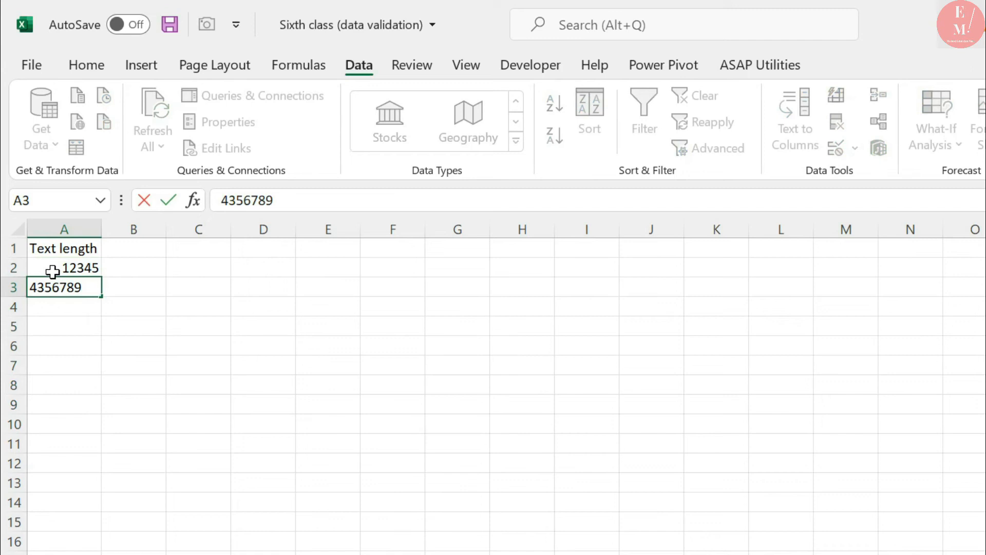
{"action": "key", "text": "Return"}
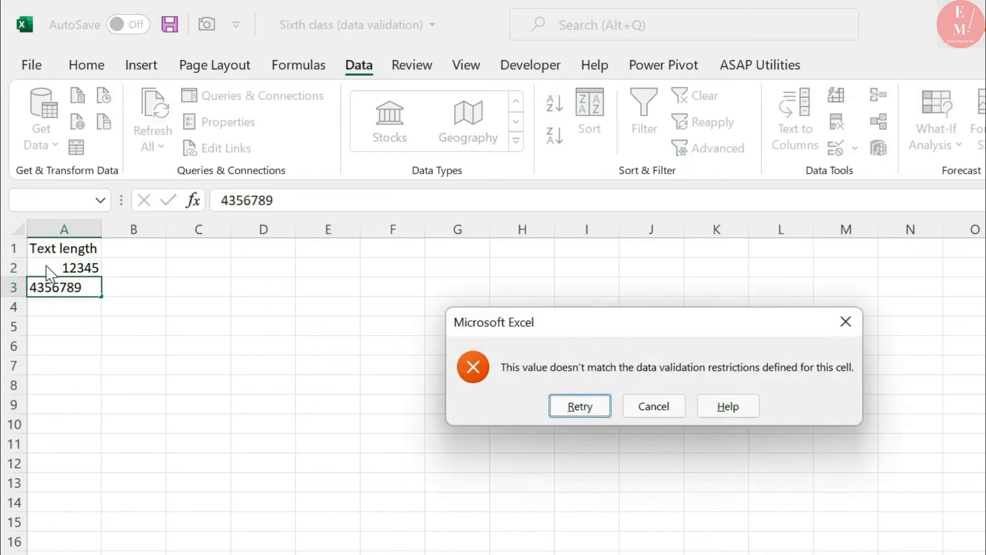
{"action": "key", "text": "Return"}
{"action": "type", "text": "25"}
{"action": "key", "text": "Return"}
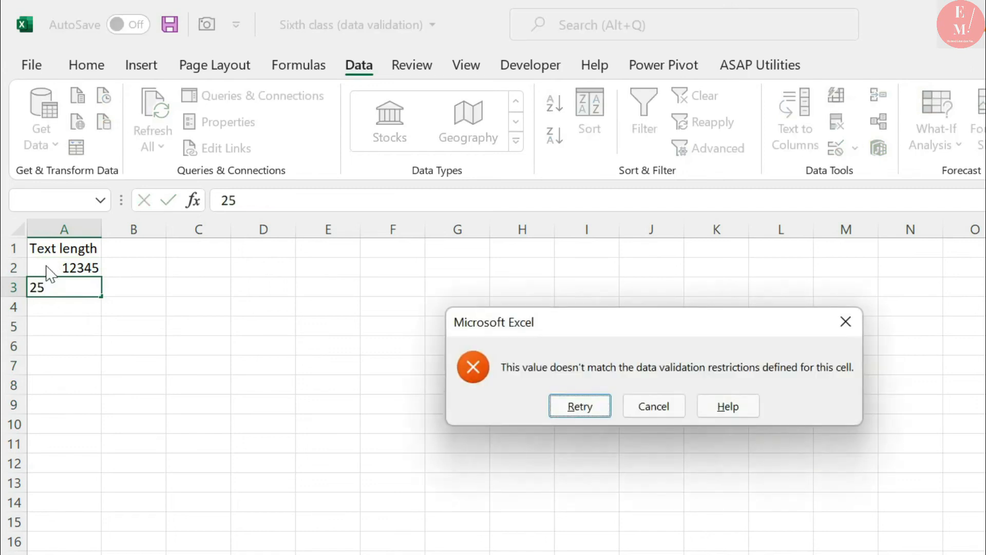
{"action": "key", "text": "Escape"}
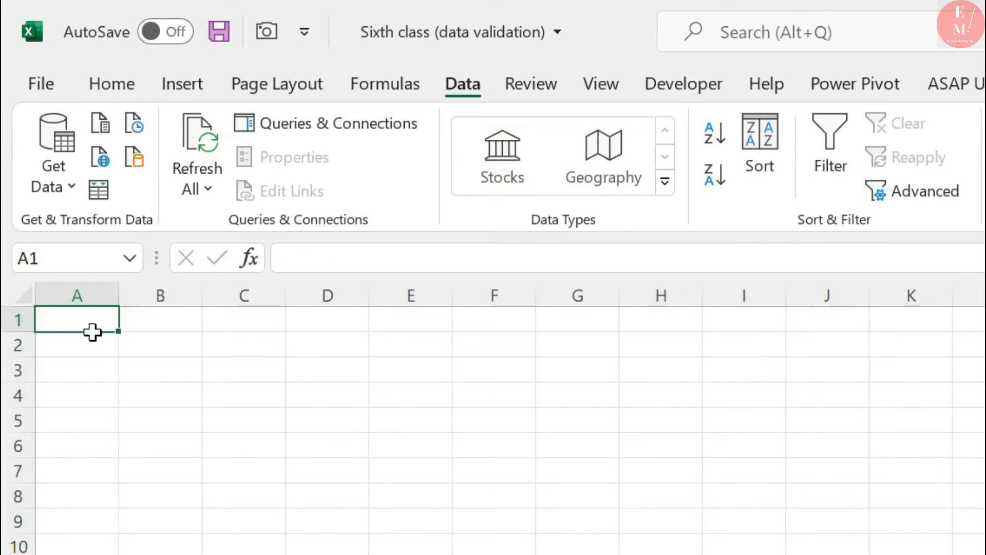
Enter the header Alphanumeric in cell A1 of the empty sheet.
{"action": "type", "text": "Alph"}
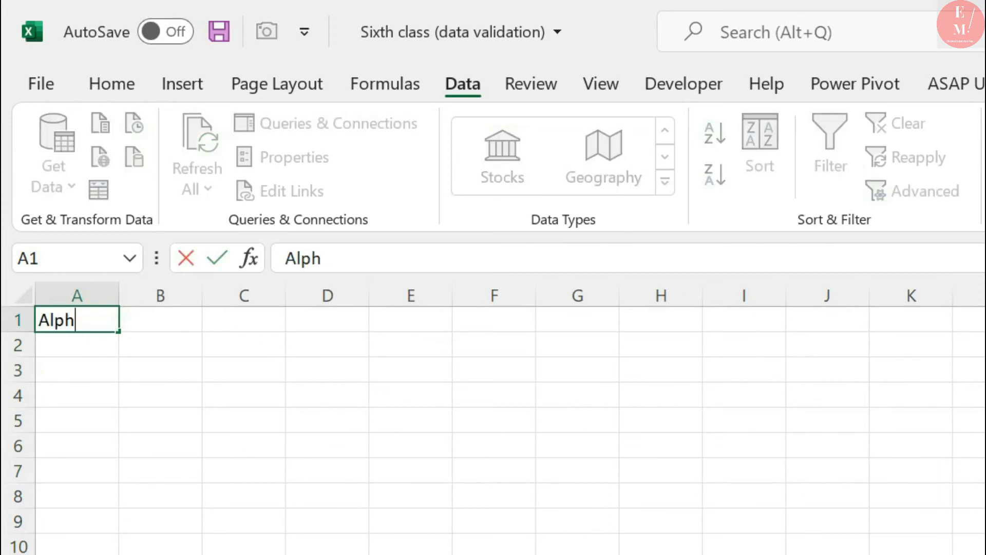
{"action": "type", "text": "anumeric"}
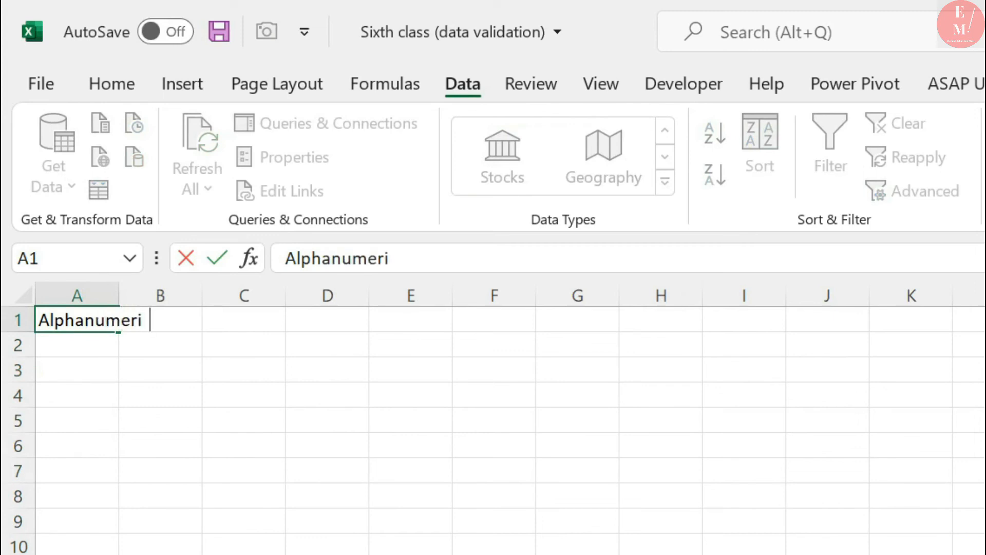
{"action": "key", "text": "Return"}
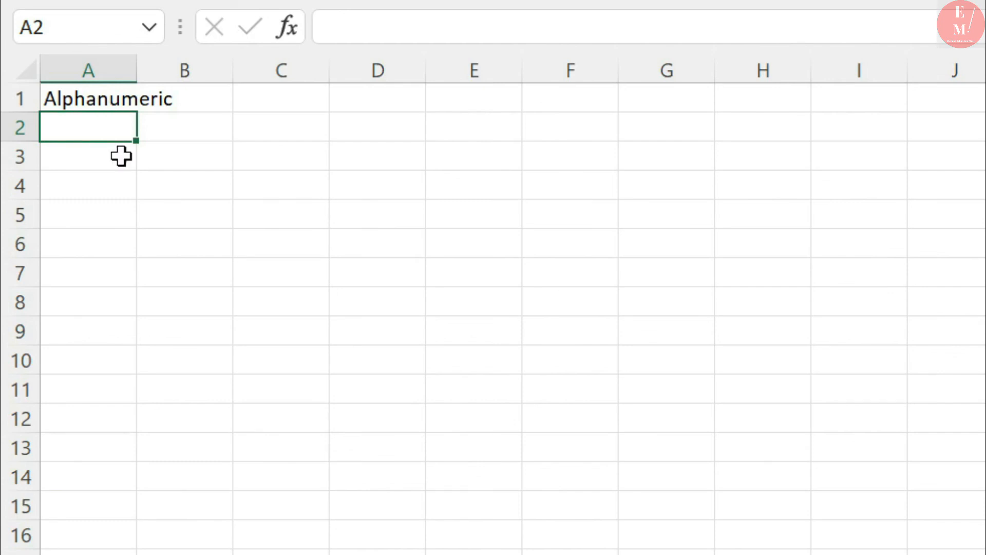
Set a custom data validation rule on cells A2:A10 with the formula =istext(A2:A10).
{"action": "left_click_drag", "start_coordinate": [118, 139], "coordinate": [108, 368]}
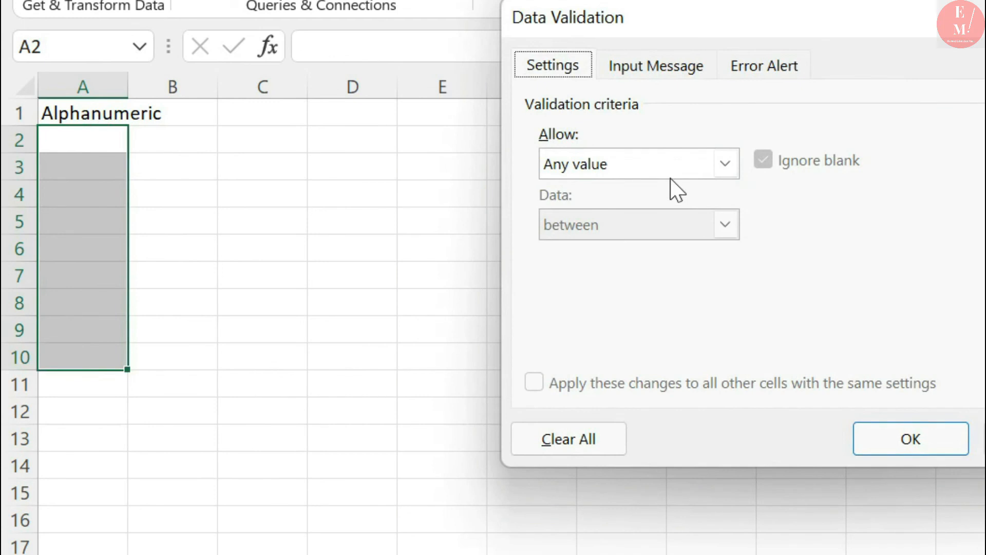
{"action": "left_click", "coordinate": [669, 175]}
{"action": "left_click", "coordinate": [613, 331]}
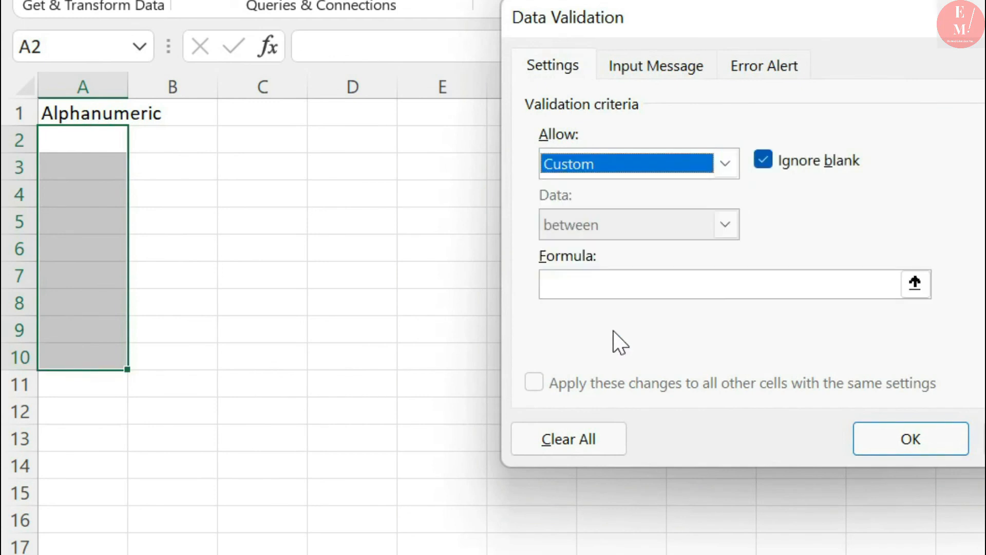
{"action": "left_click", "coordinate": [634, 284]}
{"action": "type", "text": "=istex"}
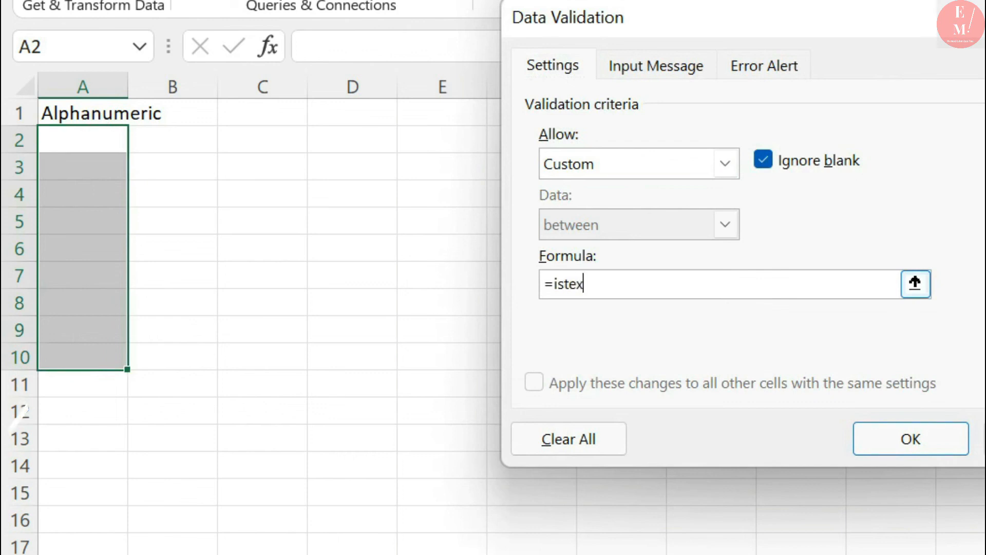
{"action": "type", "text": "t("}
{"action": "left_click_drag", "start_coordinate": [92, 146], "coordinate": [91, 363]}
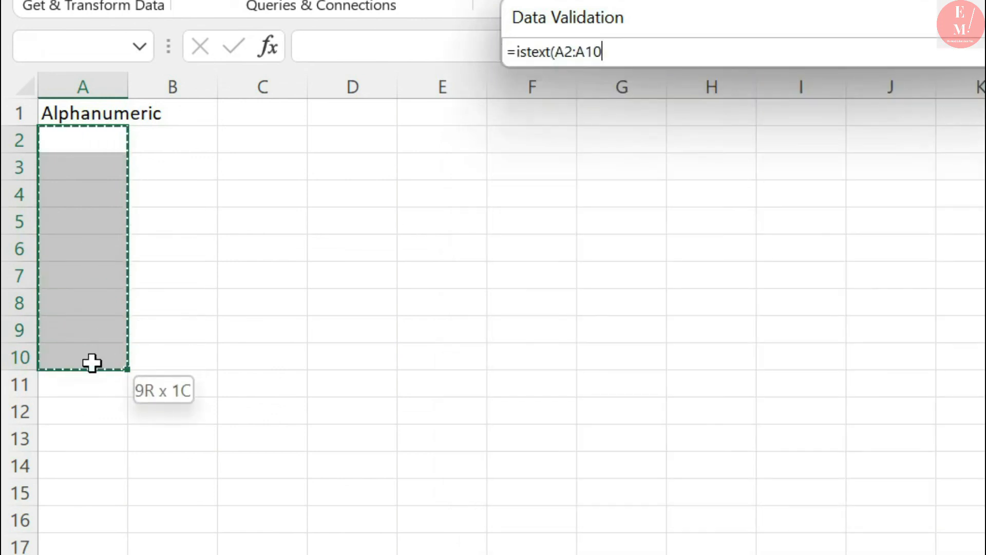
{"action": "type", "text": ")"}
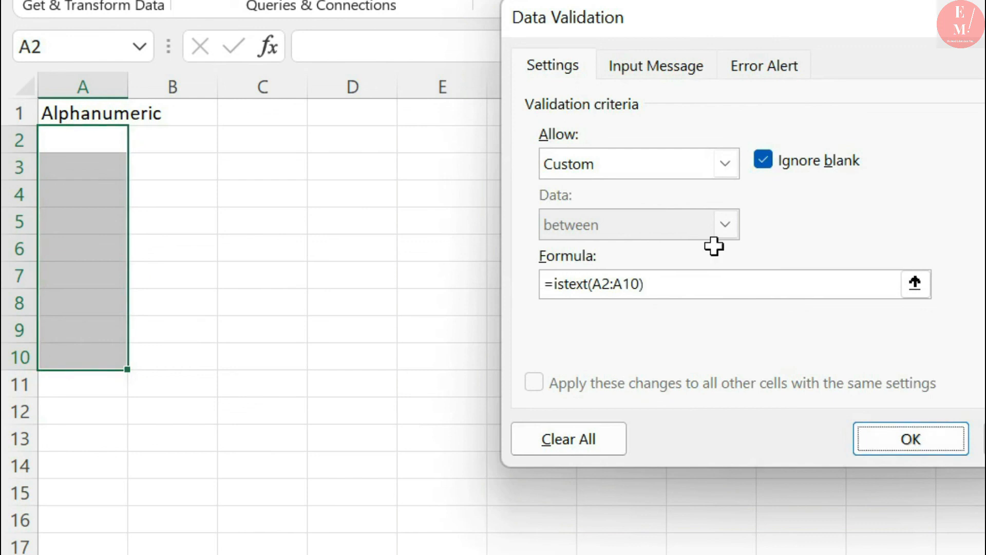
Apply the custom text rule and enter sdfgb in cell A2 and gt56 in cell A3 to test it.
{"action": "key", "text": "Return"}
{"action": "left_click", "coordinate": [113, 154]}
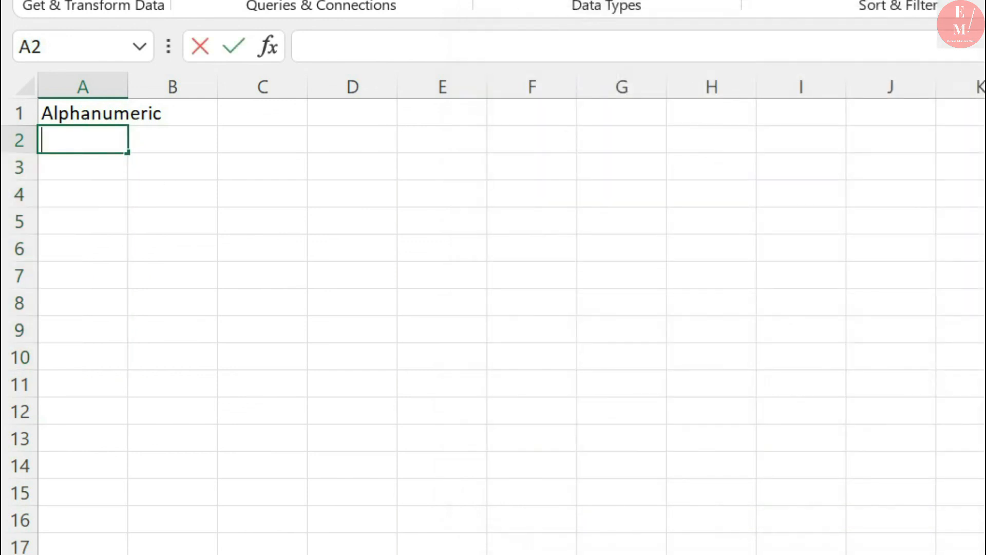
{"action": "type", "text": "sdfgb"}
{"action": "key", "text": "Return"}
{"action": "type", "text": "gt56"}
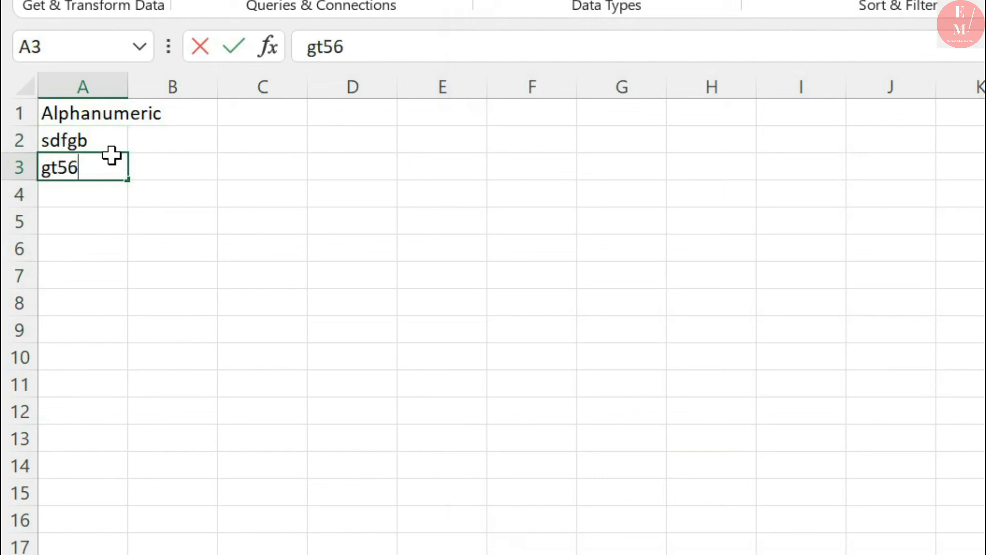
{"action": "key", "text": "Return"}
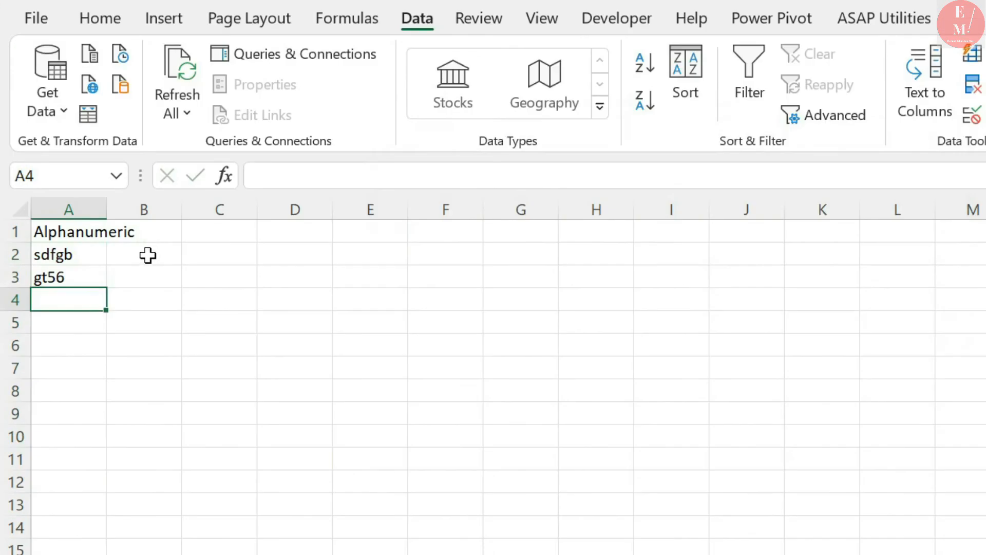
Set a custom data validation rule on cells B2:B10 with the formula =isnumber(B2:B10).
{"action": "left_click_drag", "start_coordinate": [178, 144], "coordinate": [174, 218]}
{"action": "left_click_drag", "start_coordinate": [144, 319], "coordinate": [147, 442]}
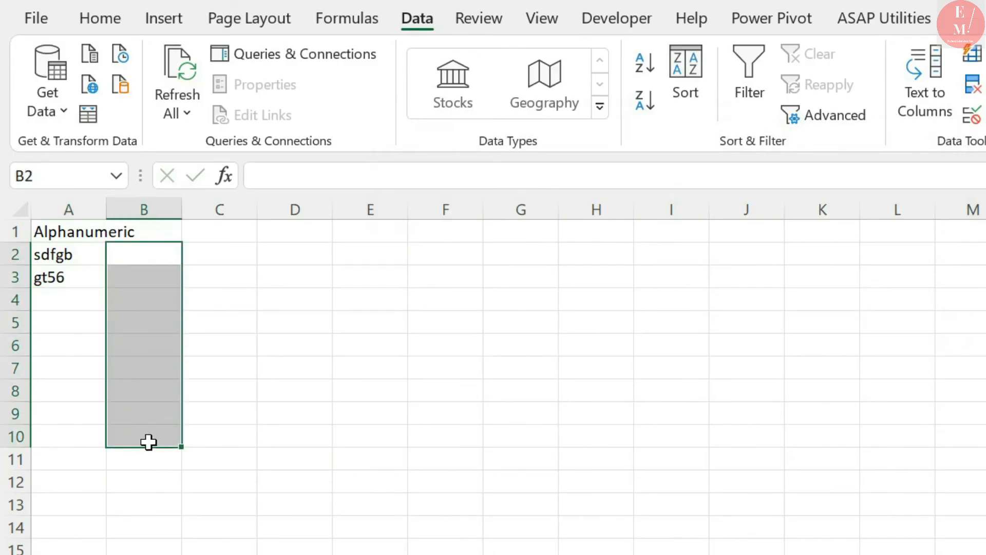
{"action": "left_click", "coordinate": [975, 117]}
{"action": "left_click", "coordinate": [608, 273]}
{"action": "left_click", "coordinate": [543, 409]}
{"action": "left_click", "coordinate": [537, 375]}
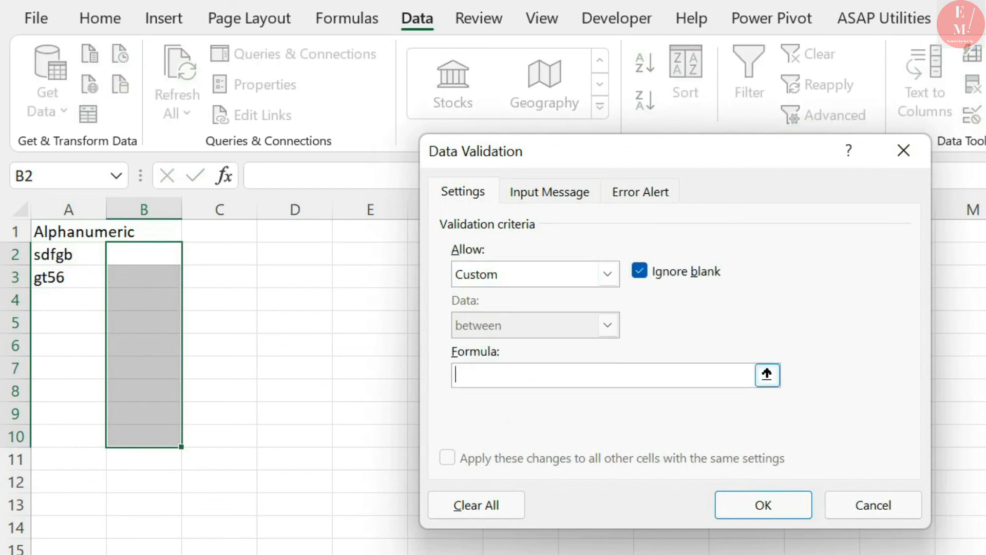
{"action": "type", "text": "=isnumber("}
{"action": "left_click_drag", "start_coordinate": [165, 264], "coordinate": [154, 436]}
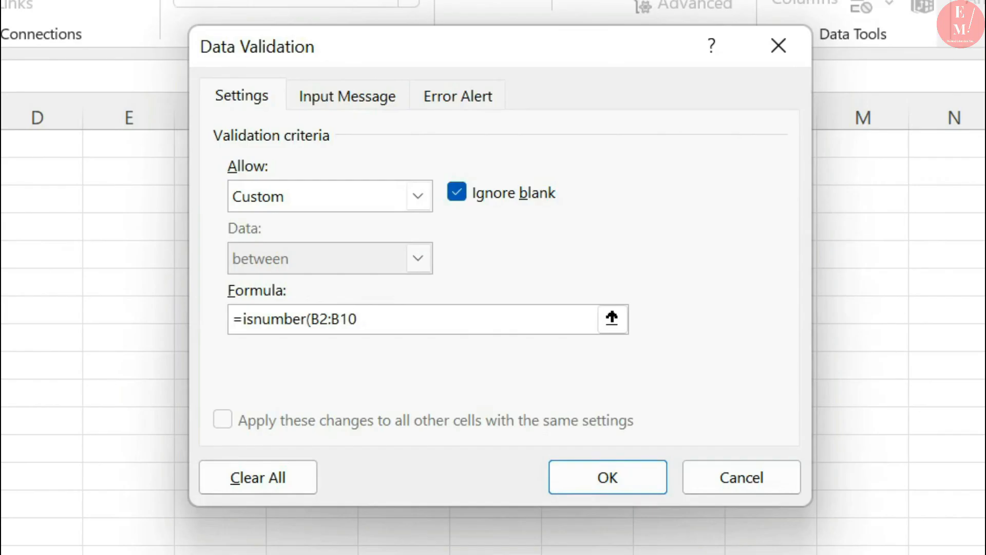
{"action": "type", "text": ")"}
{"action": "key", "text": "Return"}
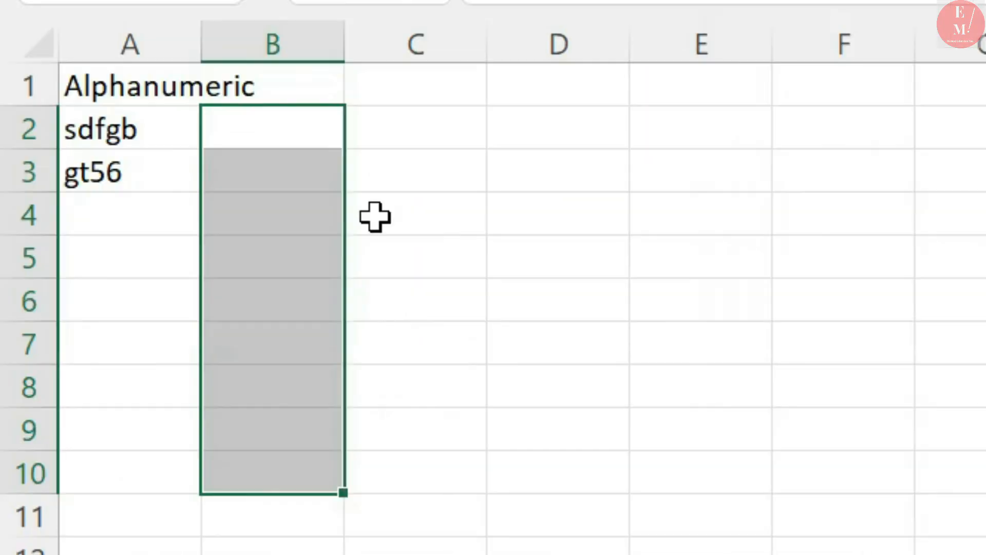
Enter 45 in cell B2 and 45.76 in cell B3 as values that meet the number rule.
{"action": "left_click", "coordinate": [318, 131]}
{"action": "type", "text": "45"}
{"action": "key", "text": "Return"}
{"action": "type", "text": "45.76"}
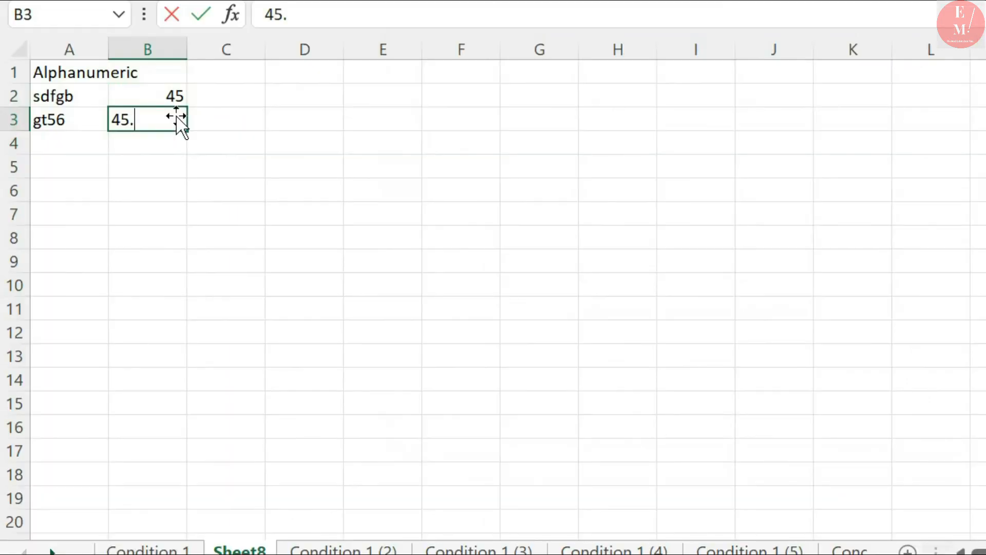
{"action": "key", "text": "Return"}
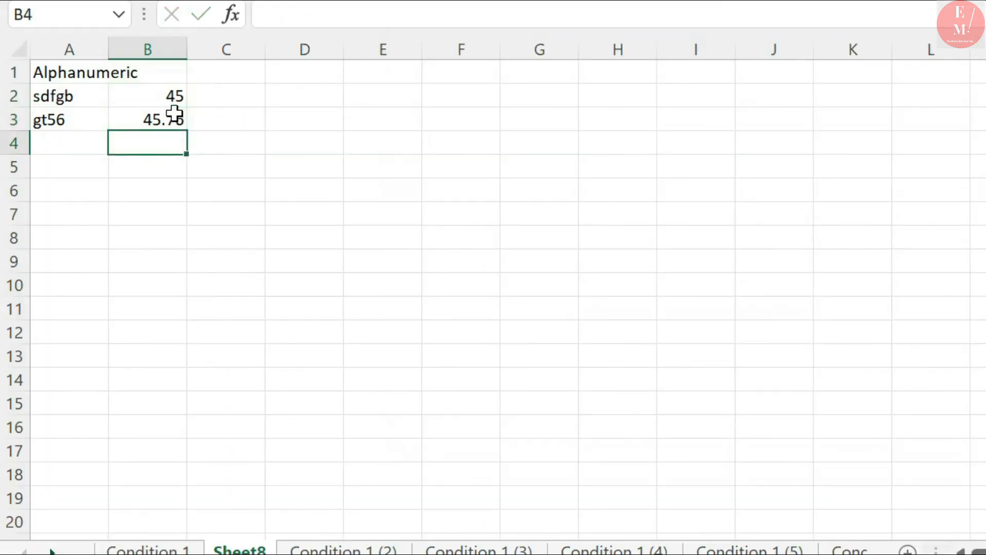
Try to enter dfgh and gh56 in cell B4 to test the number rule, and cancel the entry.
{"action": "type", "text": "dfgh"}
{"action": "key", "text": "Return"}
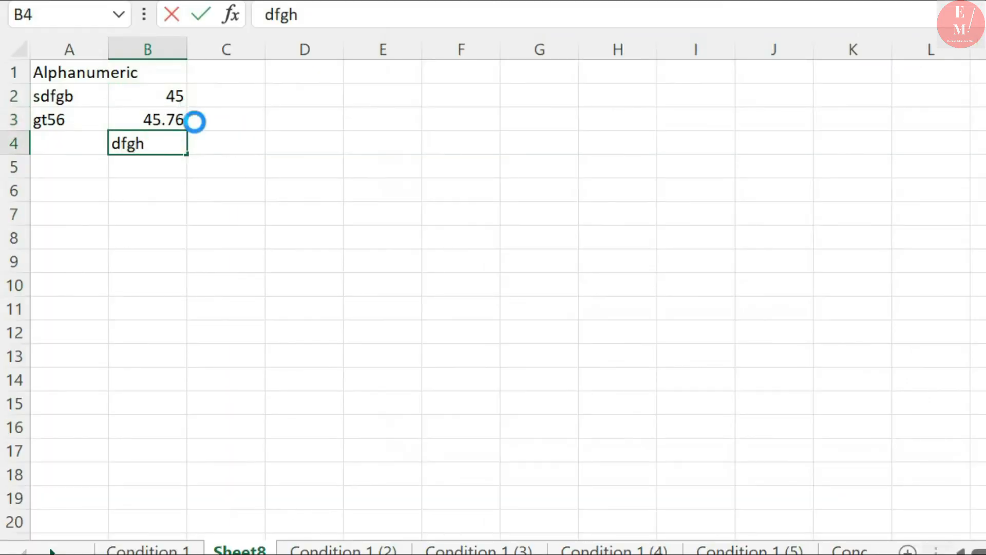
{"action": "key", "text": "Return"}
{"action": "type", "text": "gh56"}
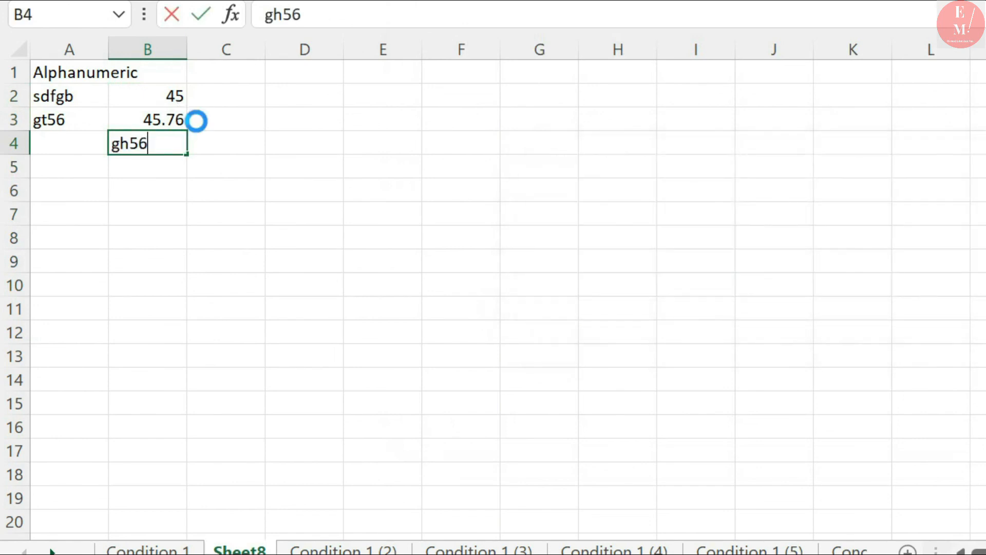
{"action": "key", "text": "Return"}
{"action": "key", "text": "Escape"}
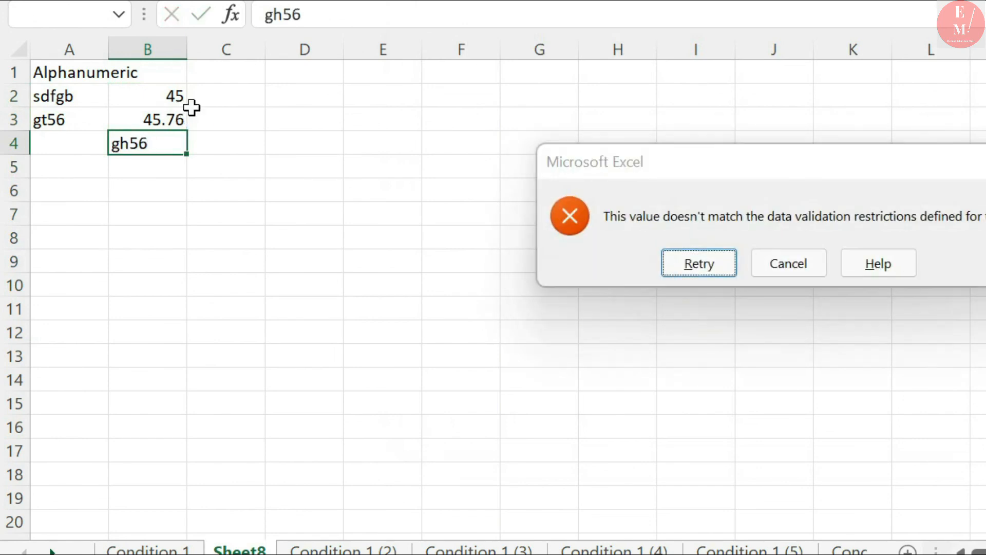